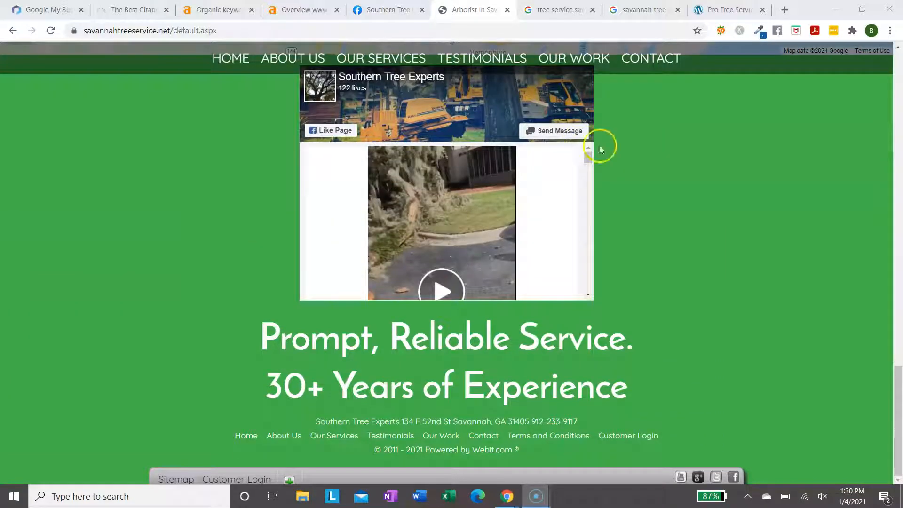
Step: Review the Southern Tree Experts homepage from top to bottom, including its phone number, service list, quote button, map and footer
{"action": "scroll", "coordinate": [603, 146], "scroll_direction": "up", "scroll_amount": 10}
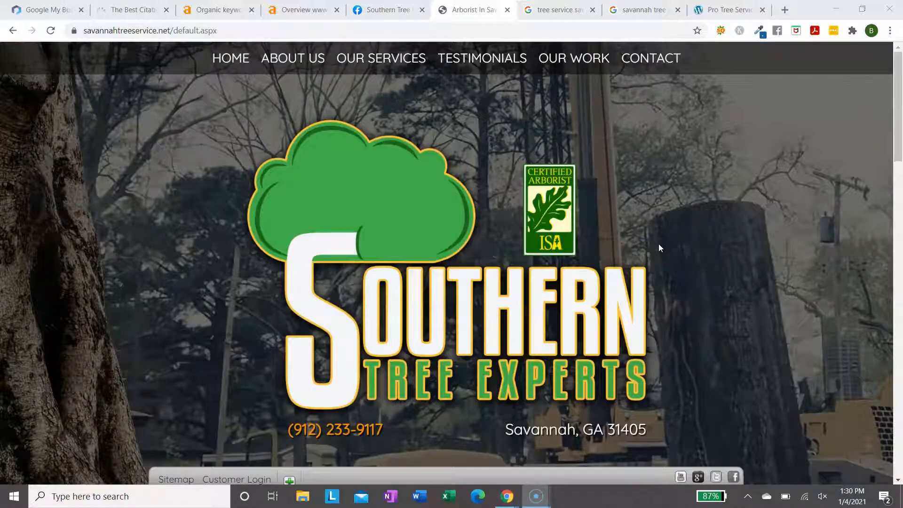
{"action": "left_click_drag", "start_coordinate": [385, 429], "coordinate": [307, 431]}
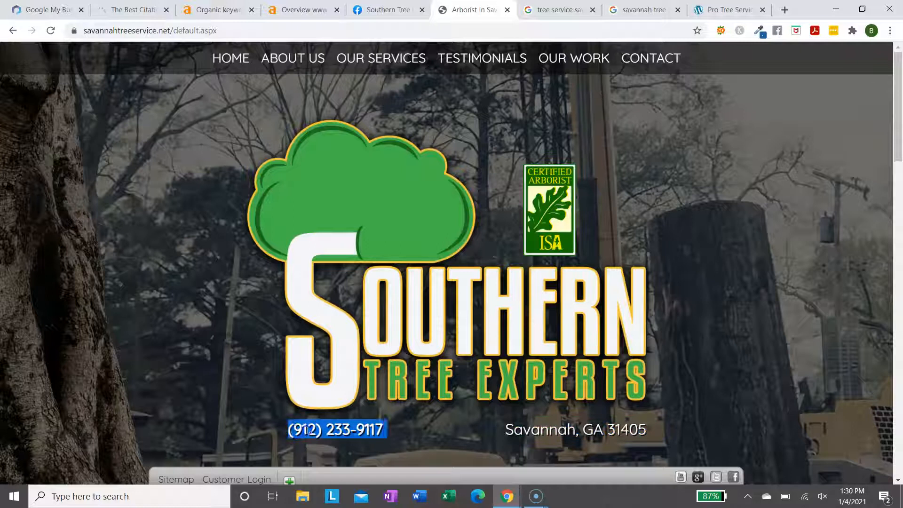
{"action": "scroll", "coordinate": [703, 323], "scroll_direction": "down", "scroll_amount": 10}
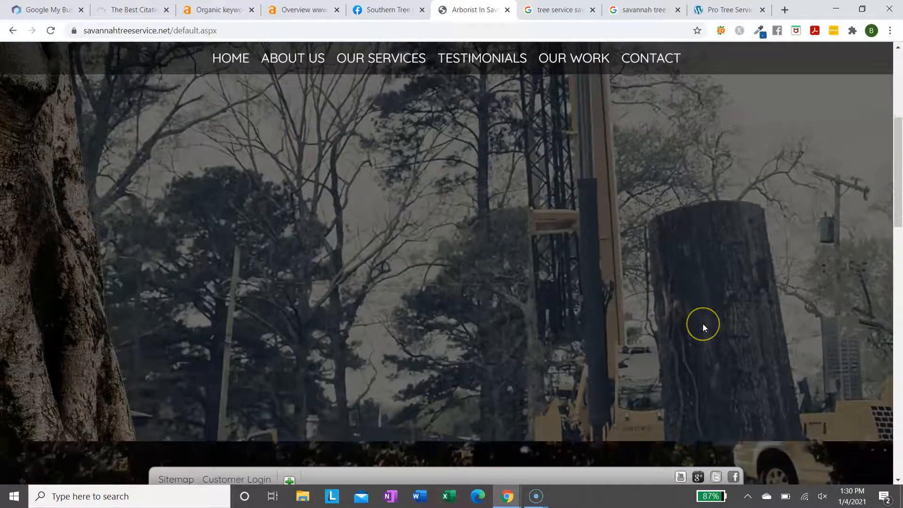
{"action": "scroll", "coordinate": [726, 138], "scroll_direction": "up", "scroll_amount": 10}
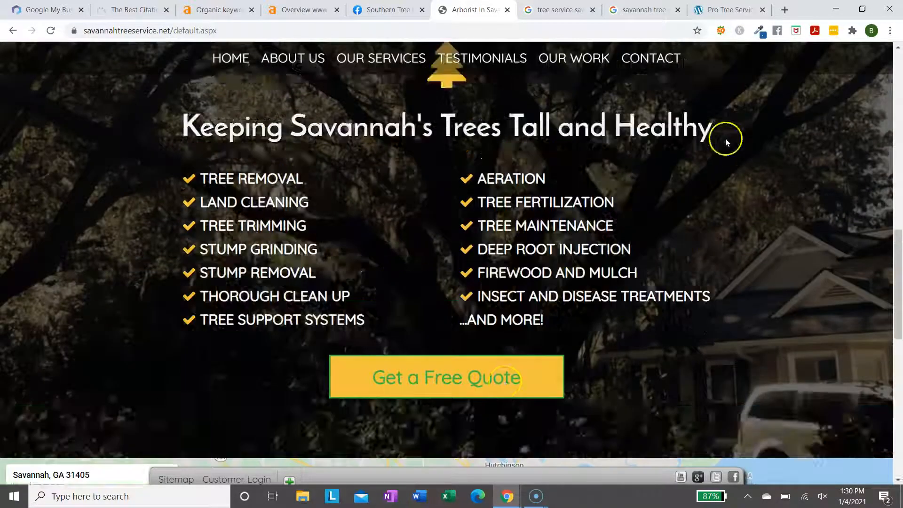
{"action": "scroll", "coordinate": [691, 298], "scroll_direction": "down", "scroll_amount": 8}
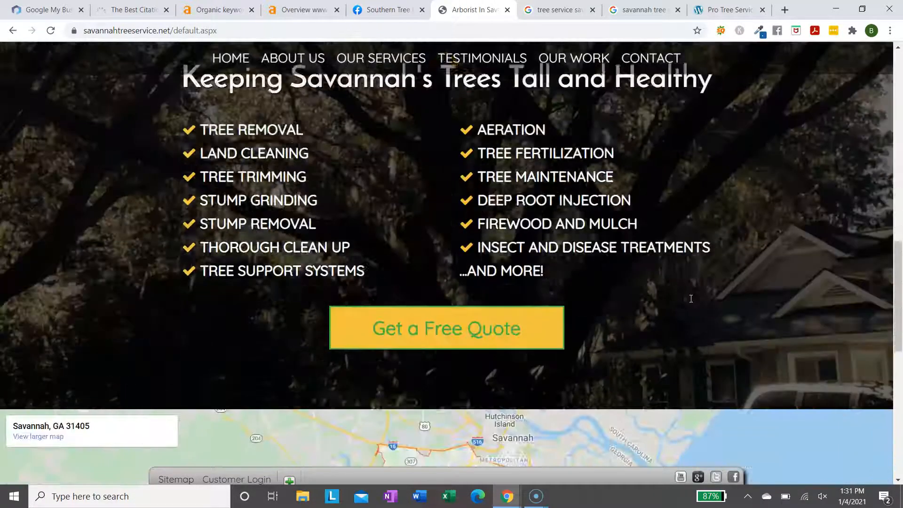
{"action": "scroll", "coordinate": [691, 298], "scroll_direction": "down", "scroll_amount": 1}
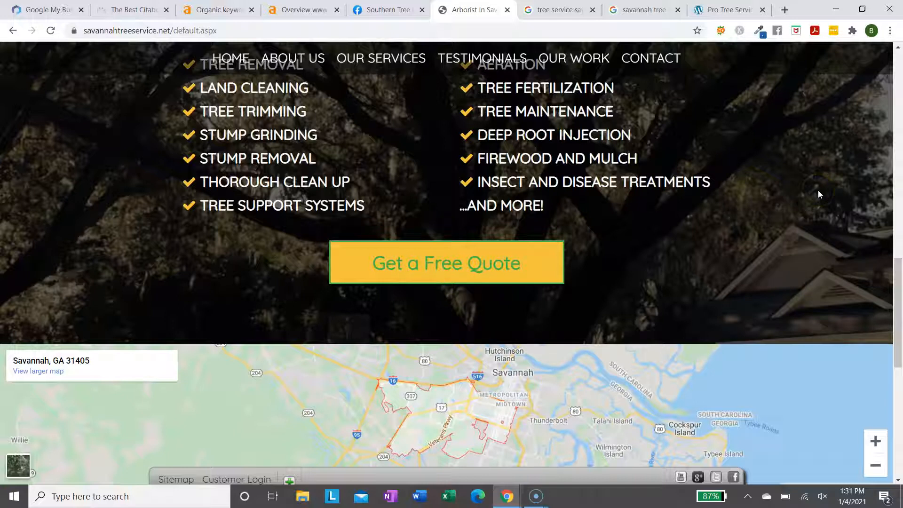
{"action": "scroll", "coordinate": [818, 194], "scroll_direction": "down", "scroll_amount": 5}
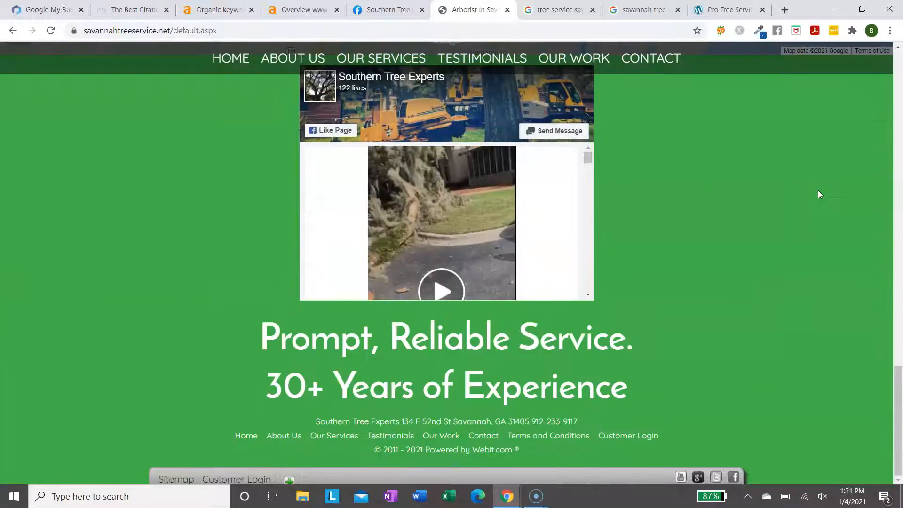
{"action": "scroll", "coordinate": [819, 190], "scroll_direction": "up", "scroll_amount": 14}
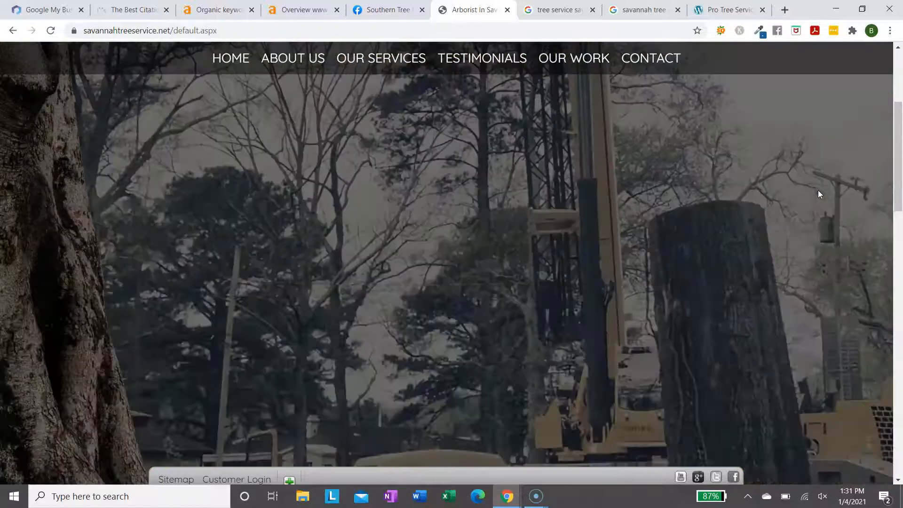
{"action": "scroll", "coordinate": [686, 235], "scroll_direction": "down", "scroll_amount": 1}
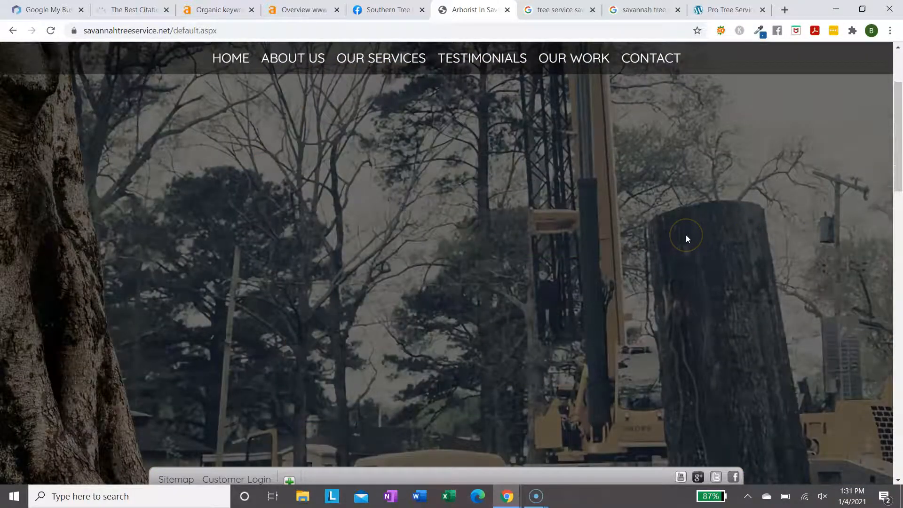
{"action": "scroll", "coordinate": [686, 236], "scroll_direction": "down", "scroll_amount": 10}
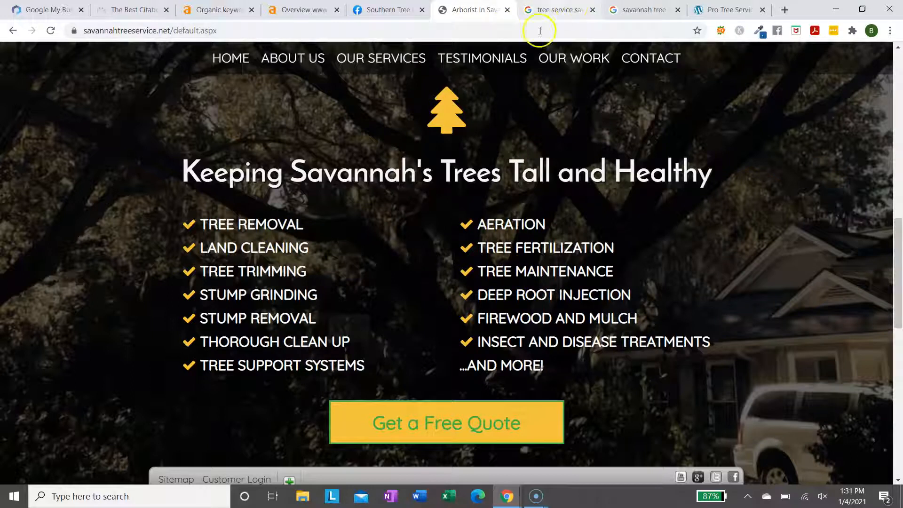
Step: Find the top organic result for "savannah tree service" in the Google results and open the Pro Tree Service Savannah site
{"action": "left_click", "coordinate": [558, 10]}
{"action": "left_click", "coordinate": [645, 10]}
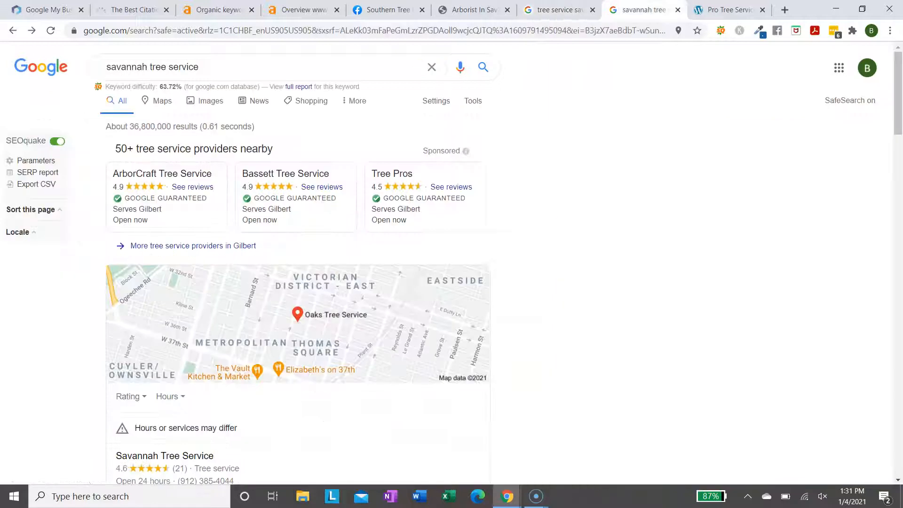
{"action": "triple_click", "coordinate": [210, 71]}
{"action": "left_click", "coordinate": [563, 231]}
{"action": "scroll", "coordinate": [563, 230], "scroll_direction": "down", "scroll_amount": 8}
{"action": "scroll", "coordinate": [564, 233], "scroll_direction": "down", "scroll_amount": 3}
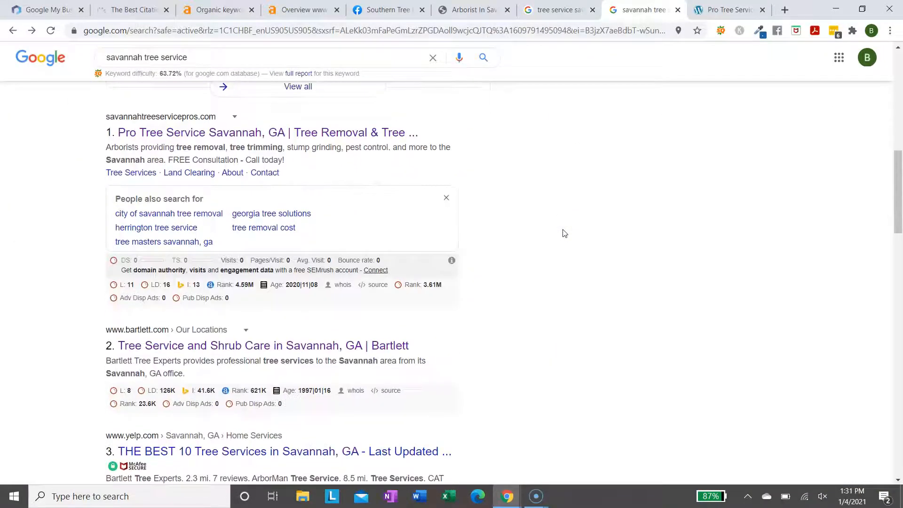
{"action": "left_click", "coordinate": [227, 135]}
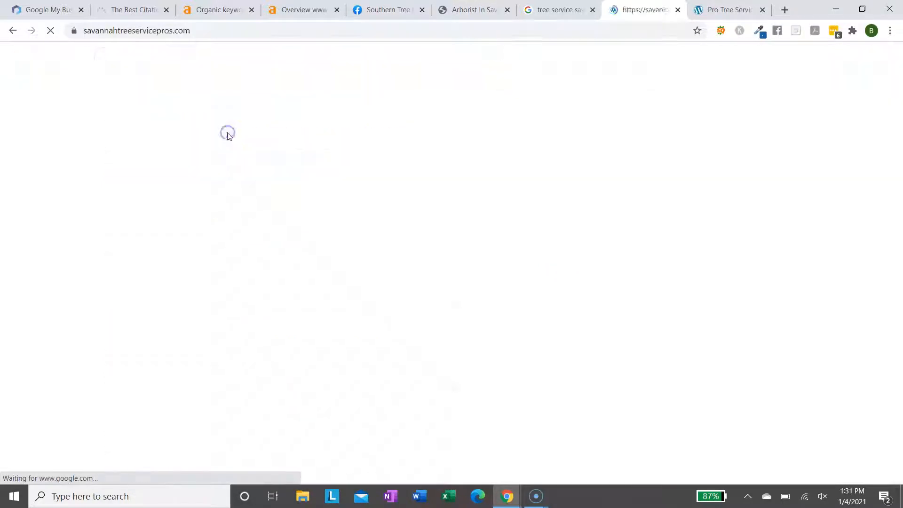
Step: Examine the savannahtreeservicepros.com homepage, covering its benefits, specialty services, FAQ content and navigation structure
{"action": "key", "text": "ctrl+l"}
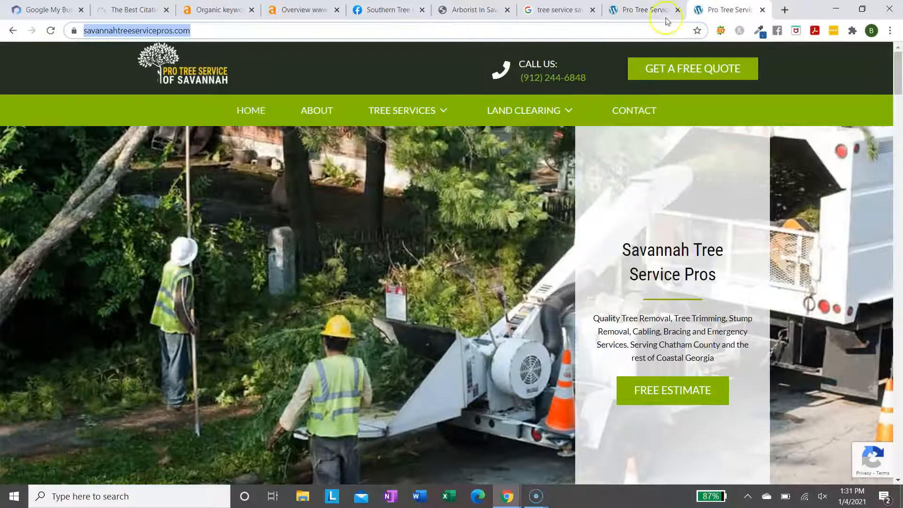
{"action": "scroll", "coordinate": [476, 261], "scroll_direction": "down", "scroll_amount": 20}
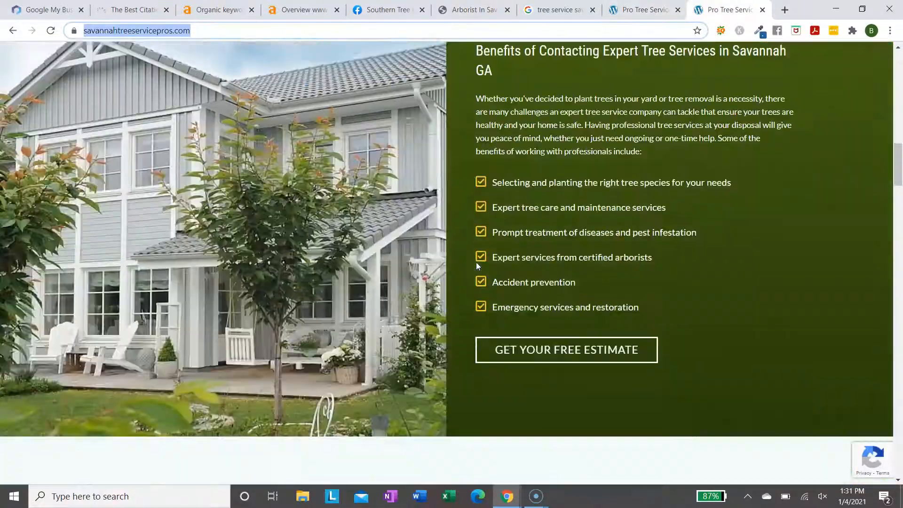
{"action": "scroll", "coordinate": [476, 263], "scroll_direction": "down", "scroll_amount": 10}
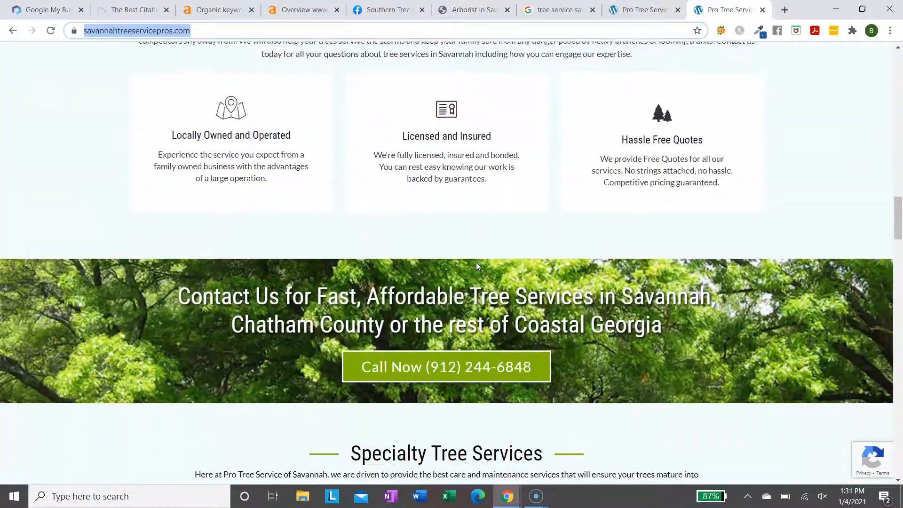
{"action": "scroll", "coordinate": [476, 266], "scroll_direction": "down", "scroll_amount": 12}
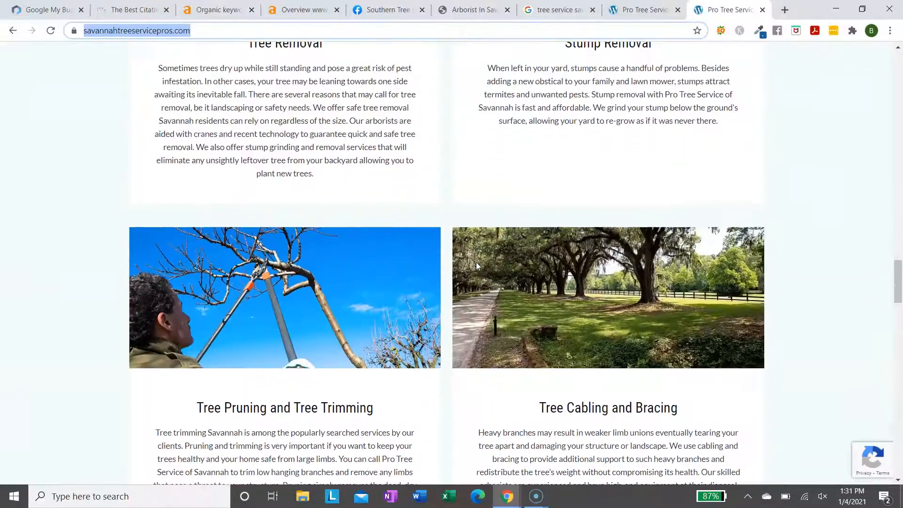
{"action": "scroll", "coordinate": [477, 266], "scroll_direction": "down", "scroll_amount": 5}
{"action": "scroll", "coordinate": [477, 266], "scroll_direction": "down", "scroll_amount": 6}
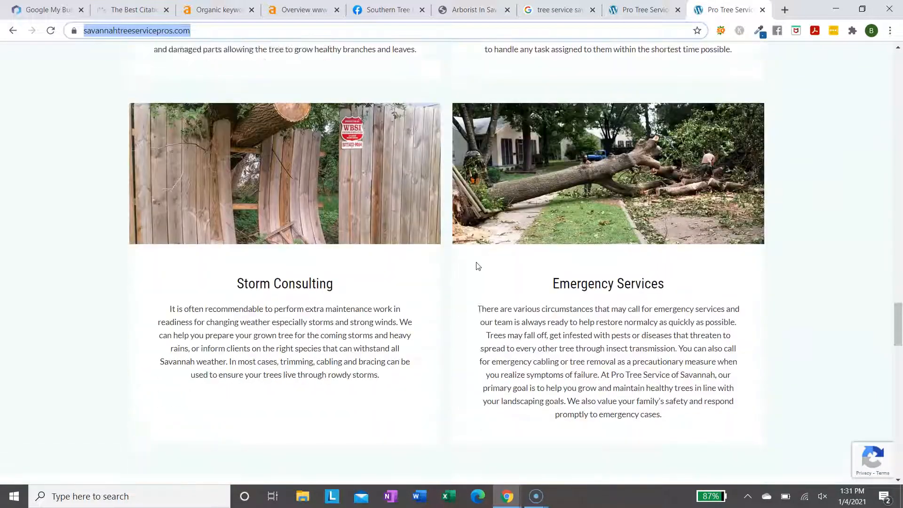
{"action": "scroll", "coordinate": [476, 266], "scroll_direction": "down", "scroll_amount": 6}
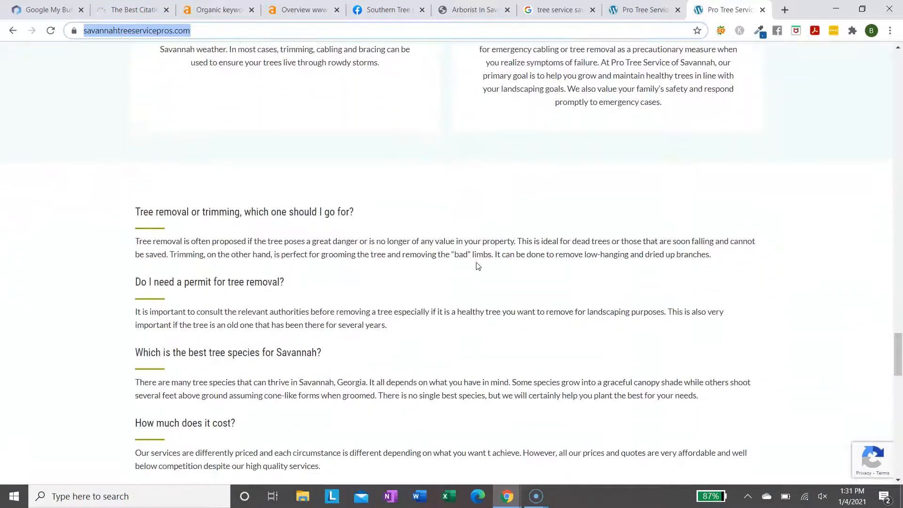
{"action": "scroll", "coordinate": [476, 266], "scroll_direction": "up", "scroll_amount": 20}
{"action": "scroll", "coordinate": [477, 266], "scroll_direction": "up", "scroll_amount": 15}
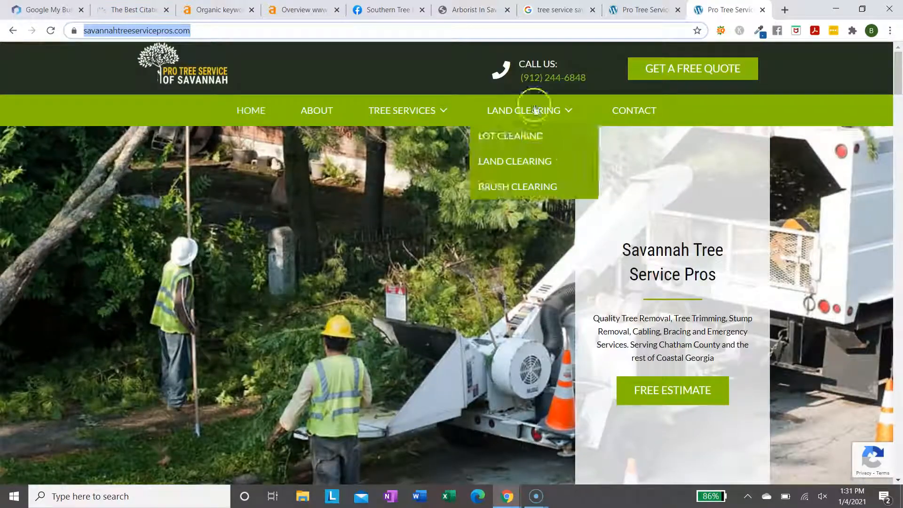
Step: Return to the Southern Tree Experts site and review its Our Services page for comparison
{"action": "left_click", "coordinate": [490, 12]}
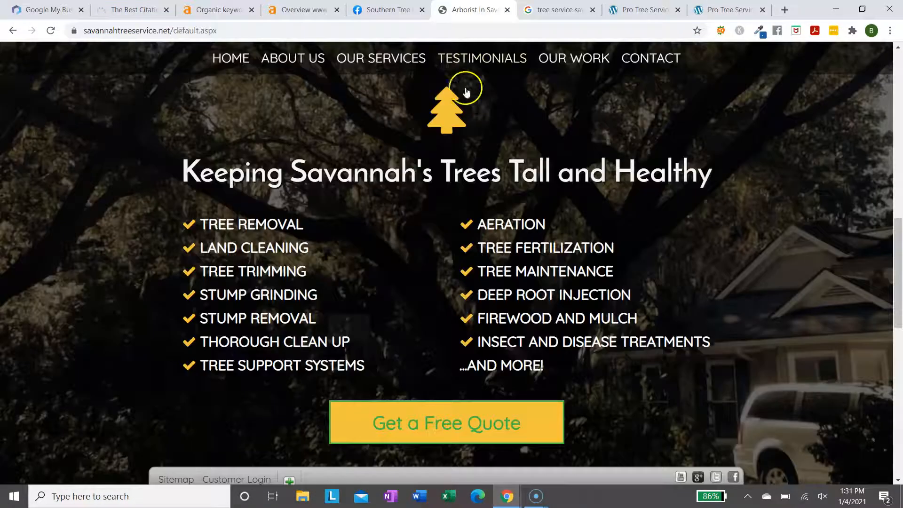
{"action": "scroll", "coordinate": [466, 92], "scroll_direction": "up", "scroll_amount": 5}
{"action": "left_click", "coordinate": [374, 65]}
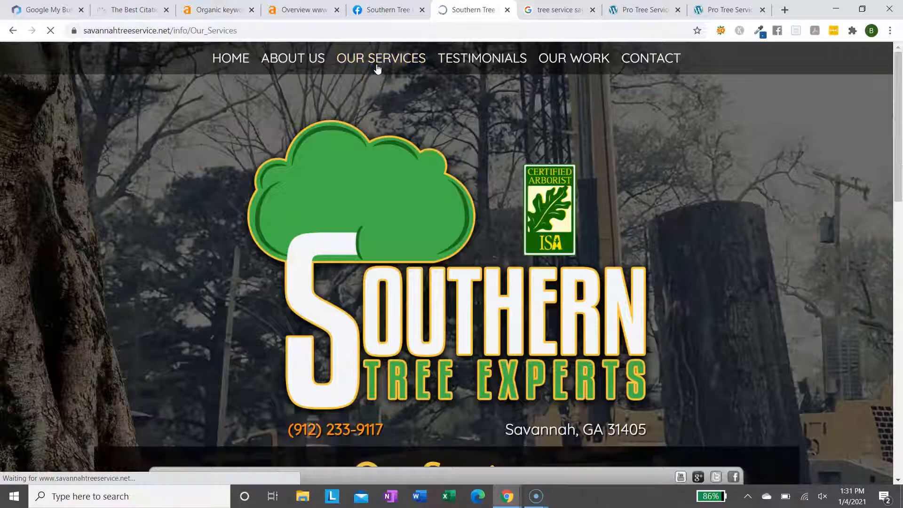
{"action": "scroll", "coordinate": [439, 282], "scroll_direction": "down", "scroll_amount": 2}
{"action": "scroll", "coordinate": [380, 338], "scroll_direction": "up", "scroll_amount": 3}
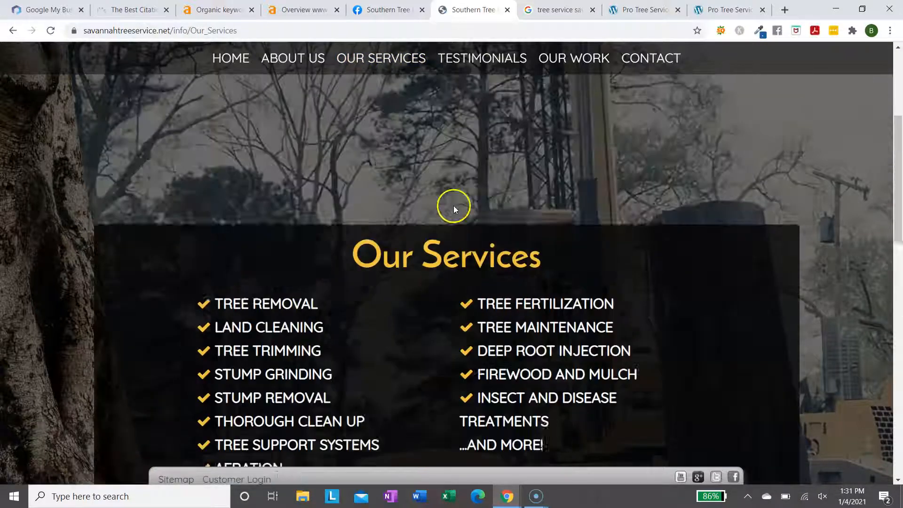
{"action": "scroll", "coordinate": [453, 205], "scroll_direction": "up", "scroll_amount": 4}
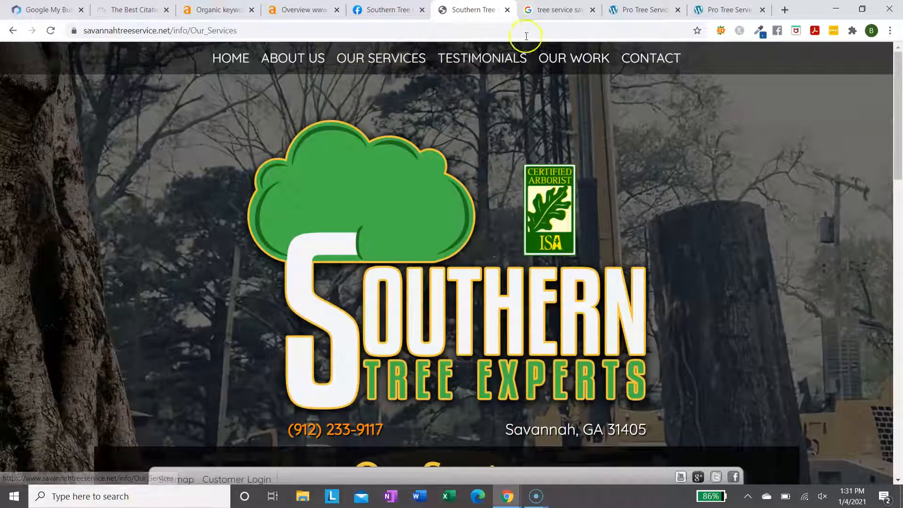
{"action": "left_click", "coordinate": [304, 10]}
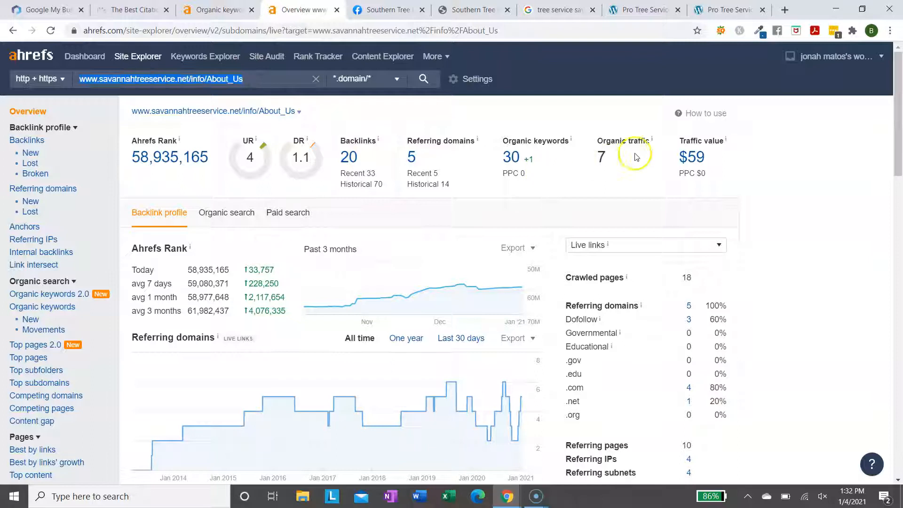
{"action": "left_click", "coordinate": [513, 158]}
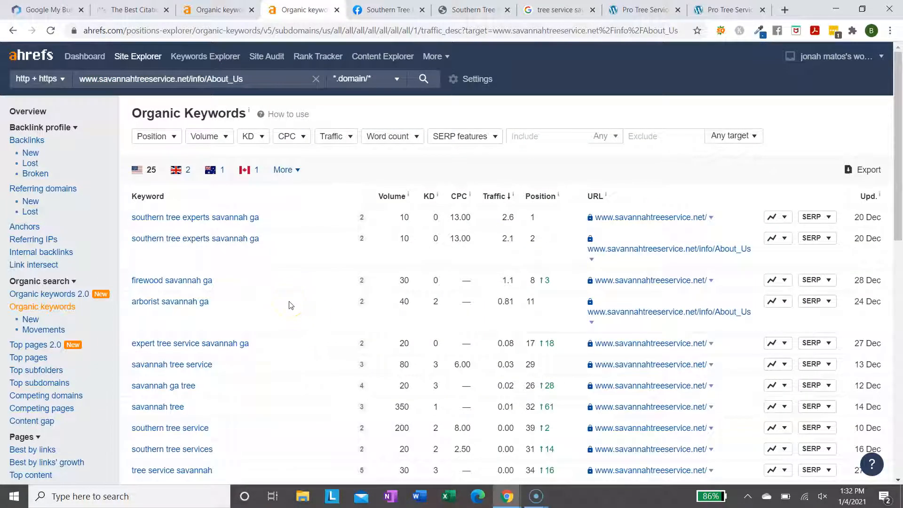
{"action": "left_click", "coordinate": [375, 183]}
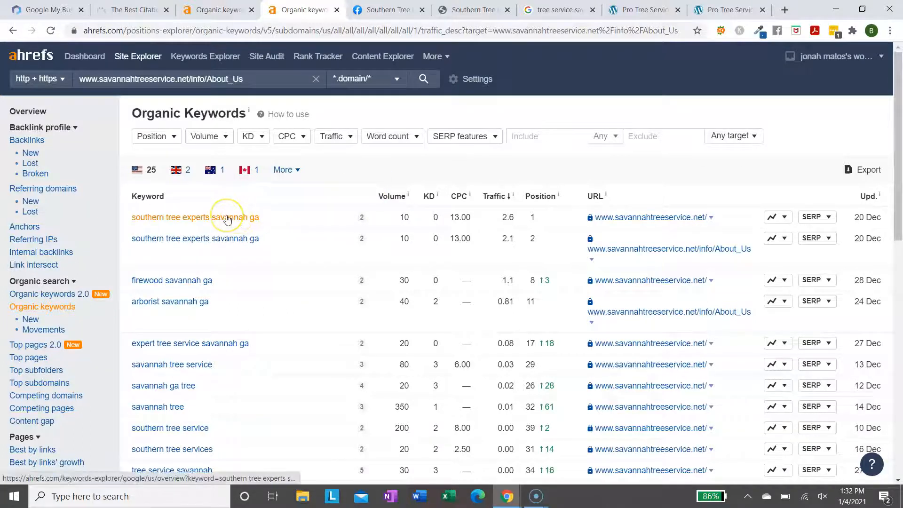
{"action": "left_click", "coordinate": [397, 221]}
{"action": "left_click", "coordinate": [534, 221]}
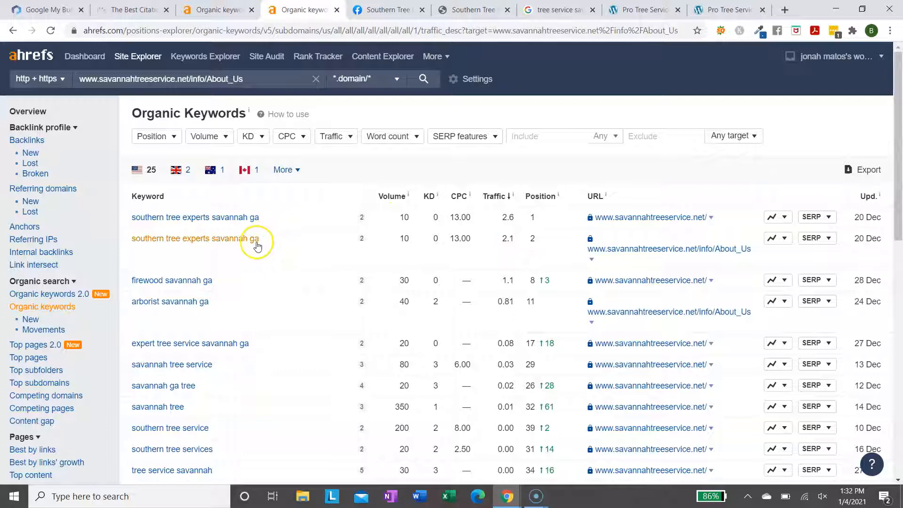
{"action": "left_click", "coordinate": [220, 253]}
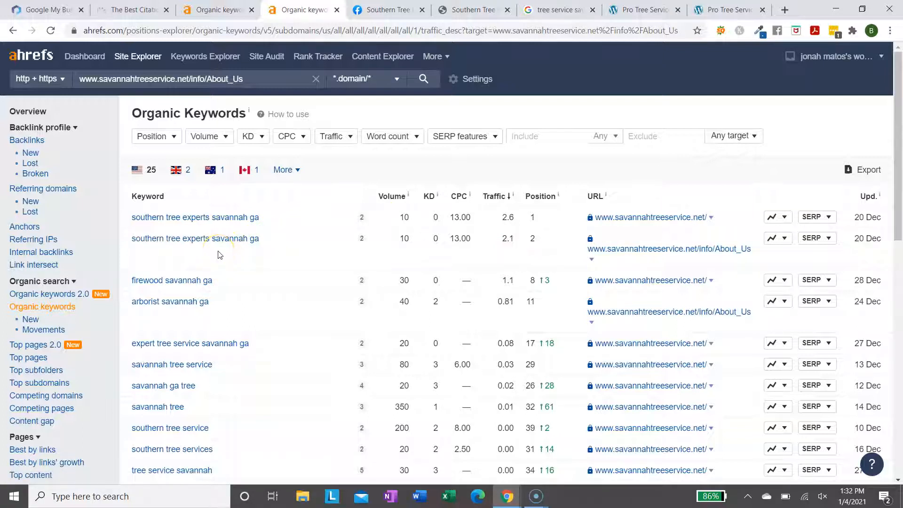
Step: Examine the remaining organic keywords for search volume, difficulty, traffic and ranking position
{"action": "scroll", "coordinate": [410, 278], "scroll_direction": "down", "scroll_amount": 2}
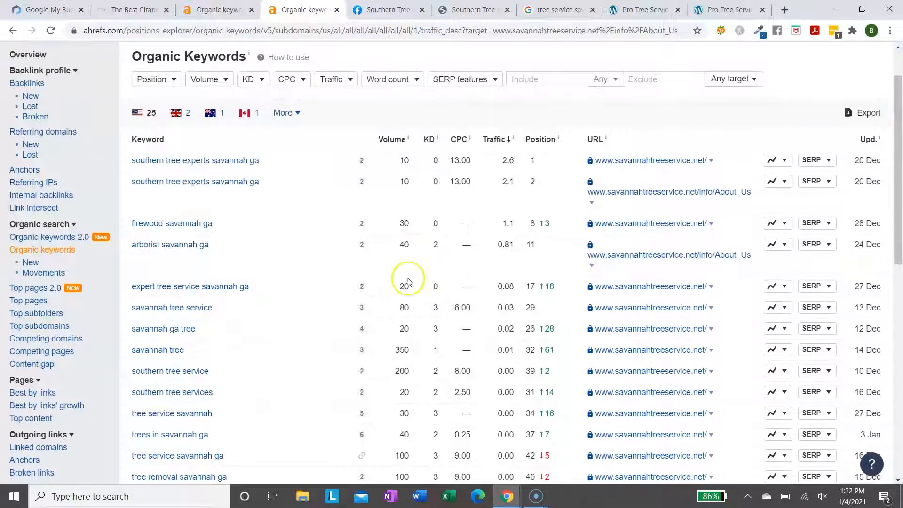
{"action": "scroll", "coordinate": [393, 251], "scroll_direction": "down", "scroll_amount": 1}
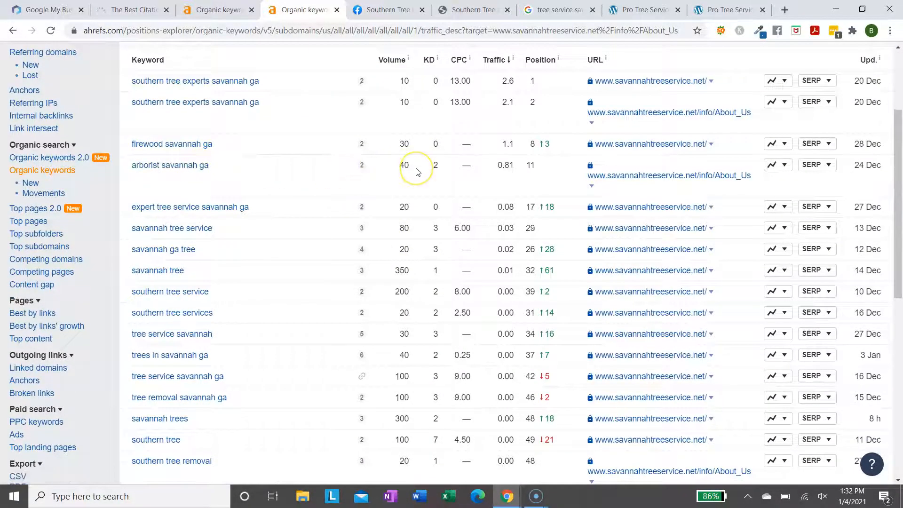
{"action": "scroll", "coordinate": [376, 285], "scroll_direction": "down", "scroll_amount": 1}
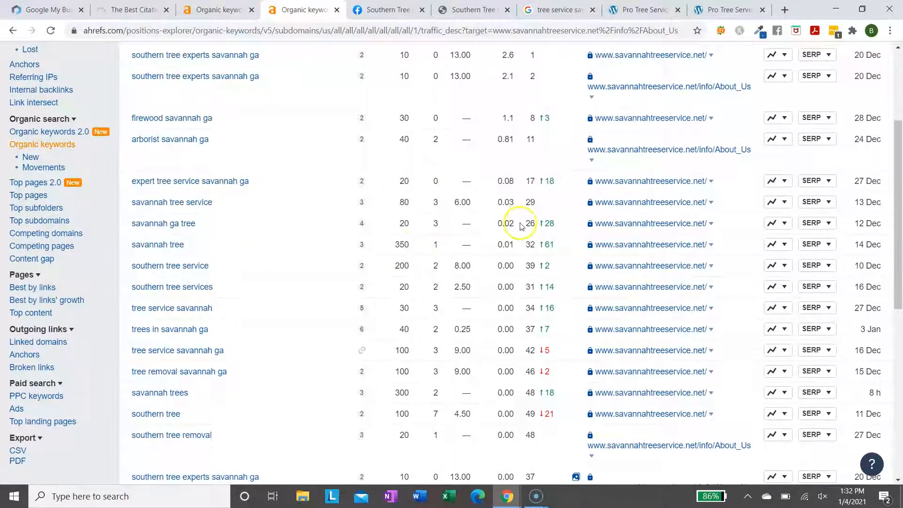
{"action": "scroll", "coordinate": [522, 179], "scroll_direction": "up", "scroll_amount": 1}
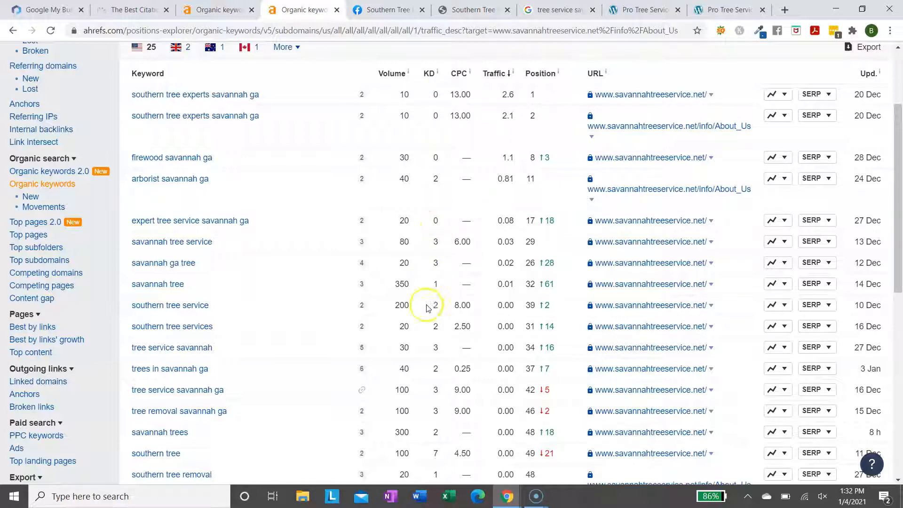
{"action": "scroll", "coordinate": [427, 314], "scroll_direction": "down", "scroll_amount": 6}
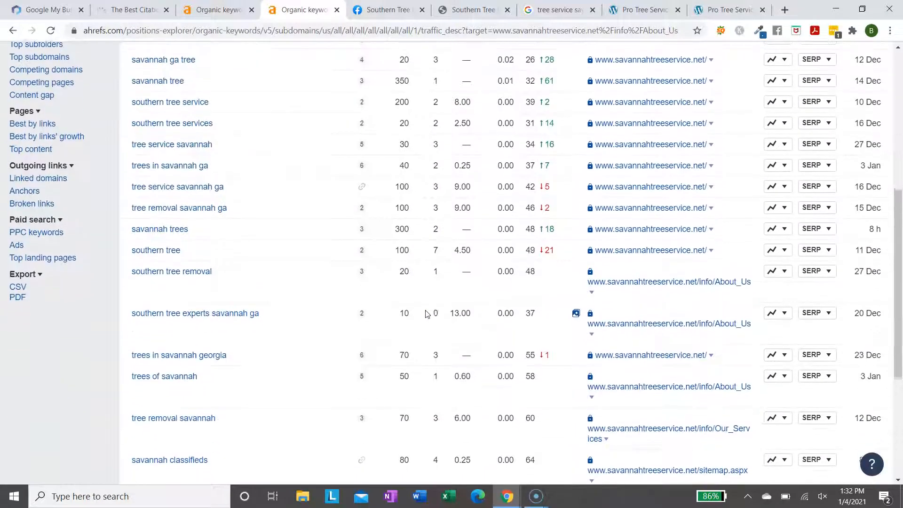
{"action": "scroll", "coordinate": [427, 314], "scroll_direction": "up", "scroll_amount": 9}
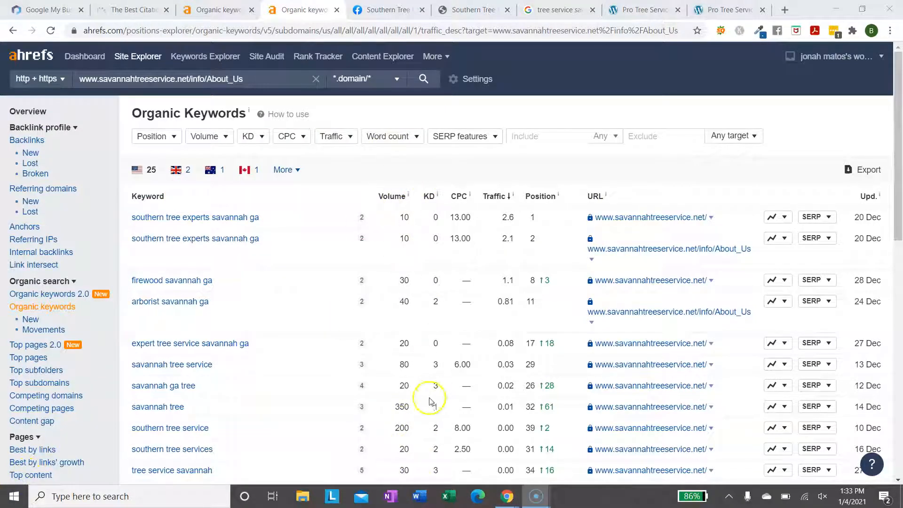
{"action": "scroll", "coordinate": [419, 344], "scroll_direction": "down", "scroll_amount": 3}
{"action": "scroll", "coordinate": [420, 363], "scroll_direction": "down", "scroll_amount": 4}
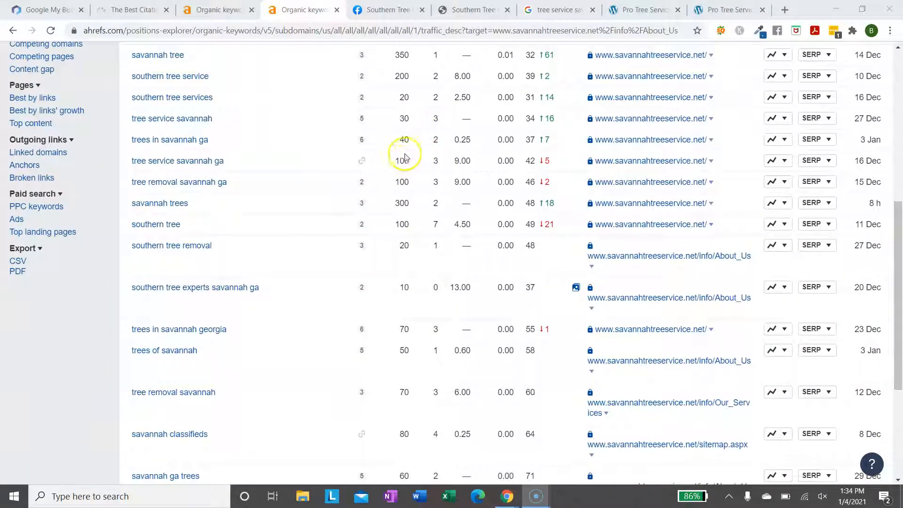
{"action": "scroll", "coordinate": [423, 142], "scroll_direction": "up", "scroll_amount": 5}
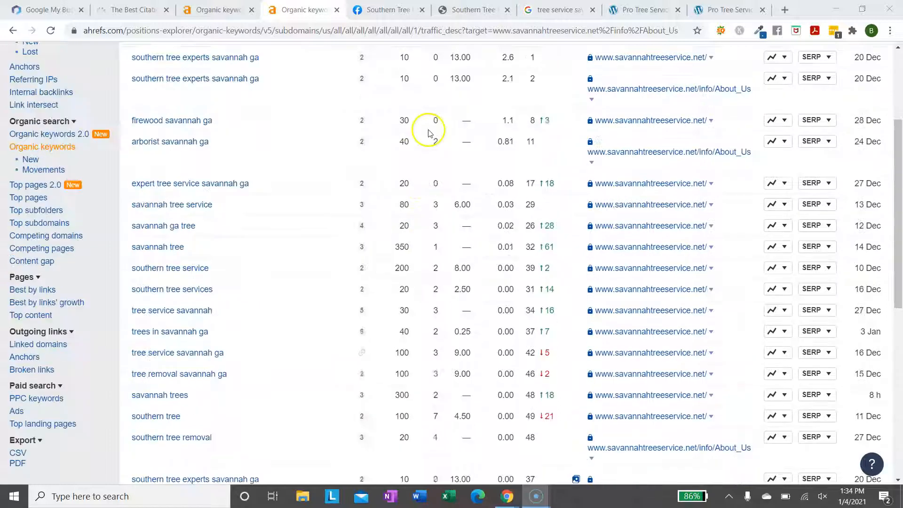
{"action": "scroll", "coordinate": [253, 190], "scroll_direction": "up", "scroll_amount": 2}
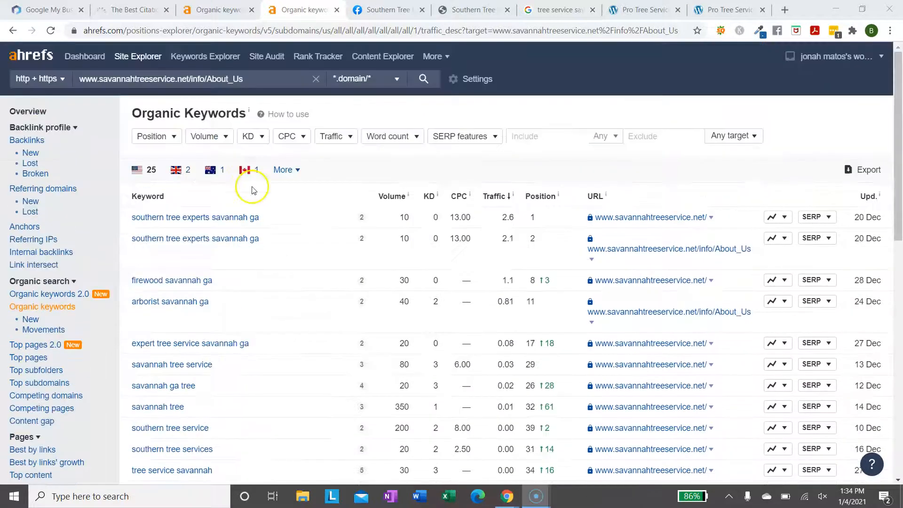
{"action": "left_click", "coordinate": [29, 110]}
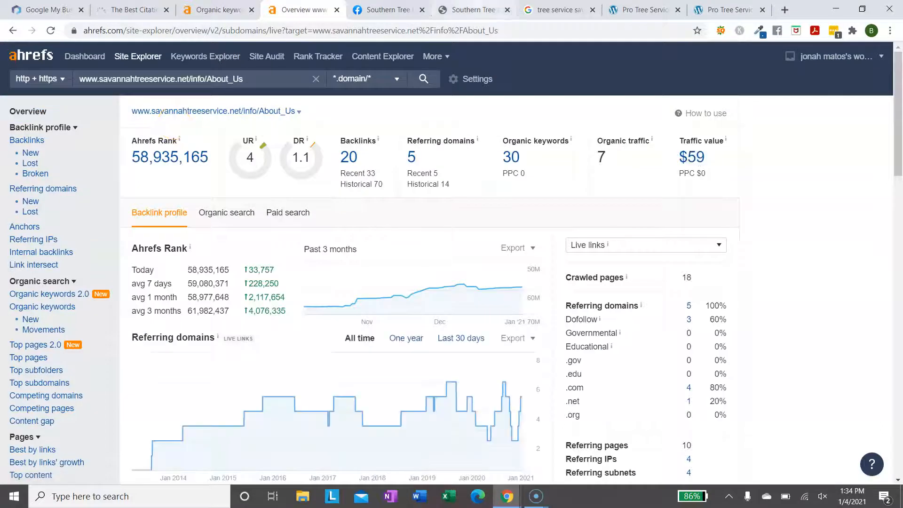
Step: Switch to the Southern Tree Experts site and review its Our Services and About Us pages
{"action": "left_click", "coordinate": [473, 10]}
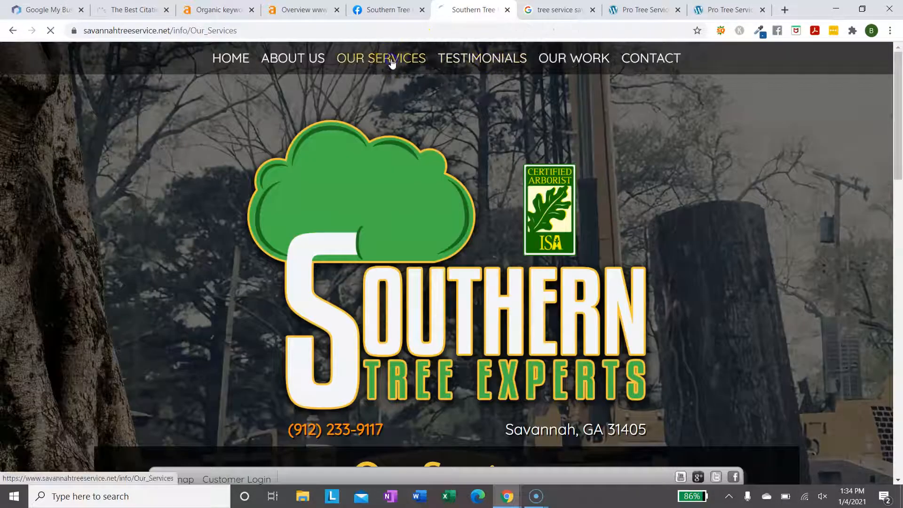
{"action": "left_click", "coordinate": [381, 58]}
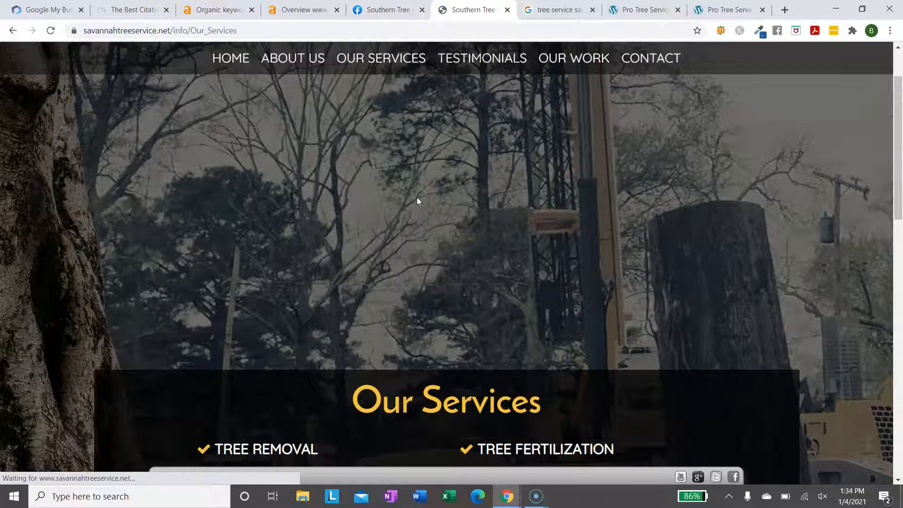
{"action": "left_click", "coordinate": [295, 66]}
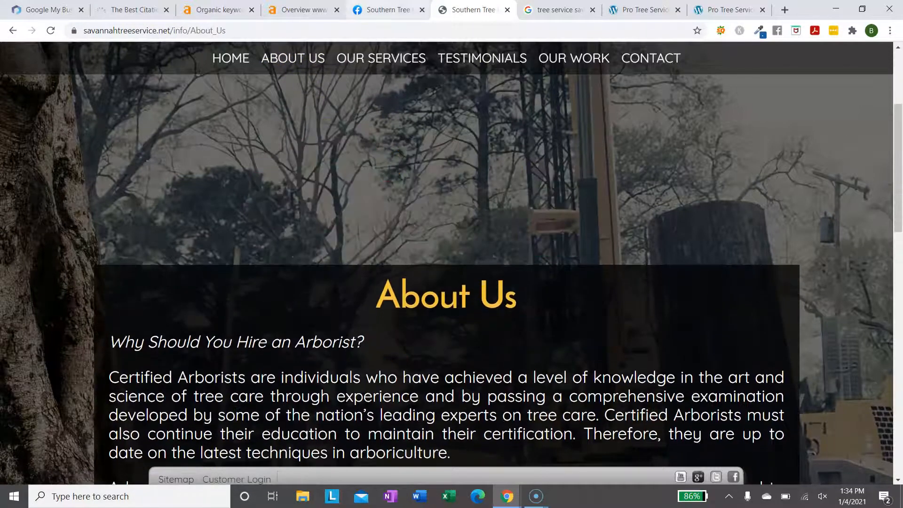
{"action": "left_click", "coordinate": [301, 10]}
{"action": "left_click", "coordinate": [218, 10]}
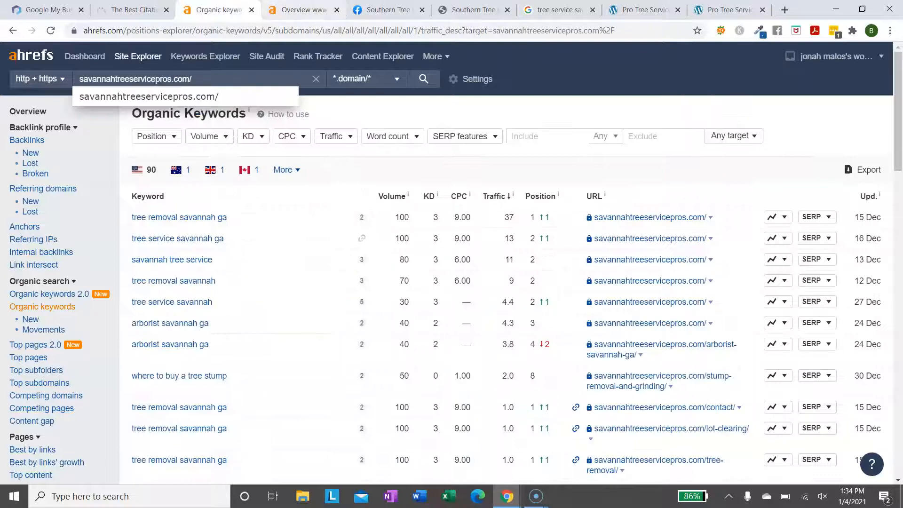
{"action": "left_click", "coordinate": [291, 10]}
{"action": "left_click", "coordinate": [349, 157]}
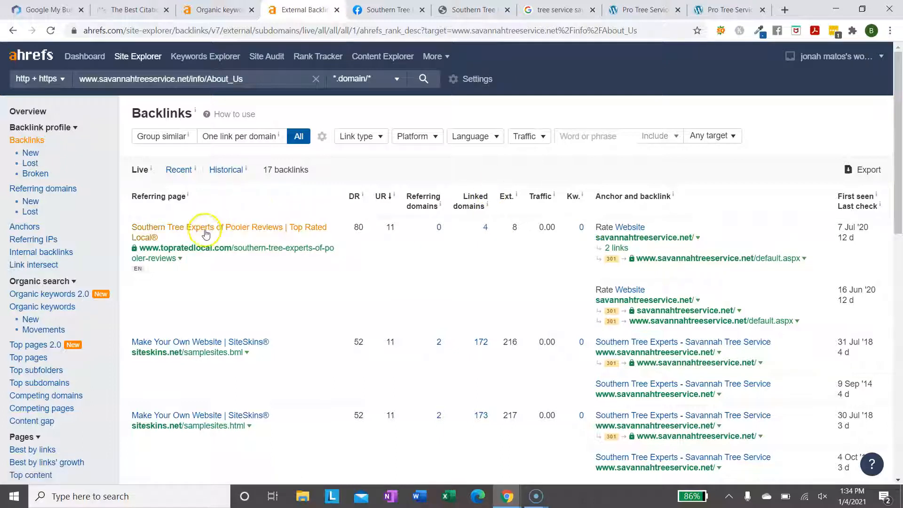
Step: Examine the full list of backlinks for referring pages, domain ratings, traffic, anchors and repeated sources
{"action": "scroll", "coordinate": [368, 286], "scroll_direction": "down", "scroll_amount": 1}
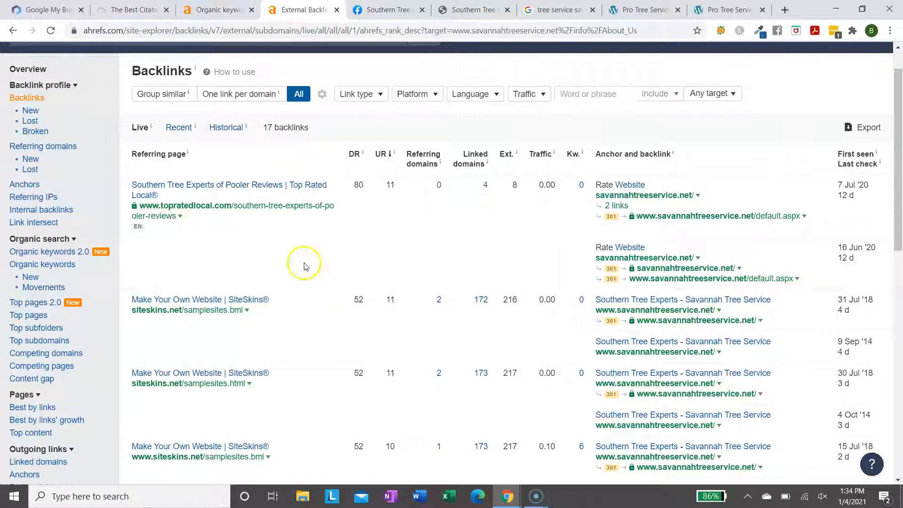
{"action": "scroll", "coordinate": [219, 311], "scroll_direction": "down", "scroll_amount": 1}
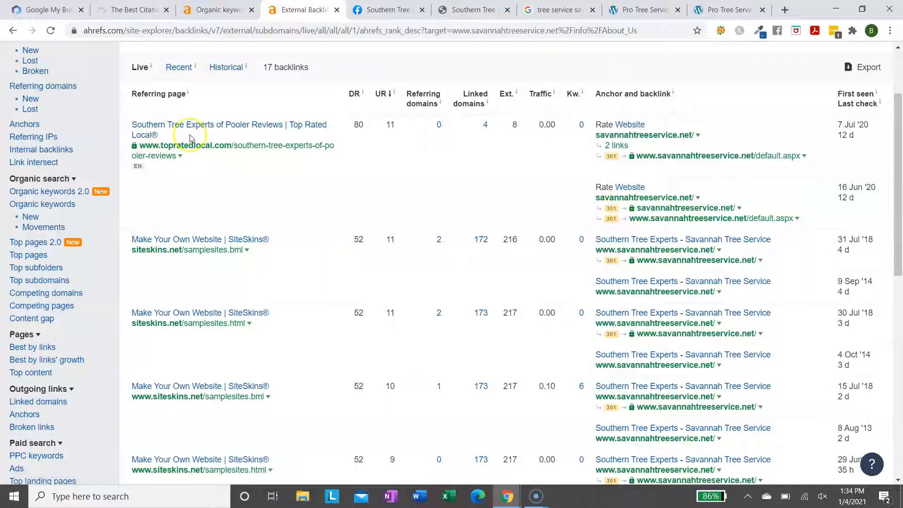
{"action": "scroll", "coordinate": [226, 256], "scroll_direction": "down", "scroll_amount": 4}
{"action": "scroll", "coordinate": [222, 261], "scroll_direction": "up", "scroll_amount": 4}
{"action": "left_click", "coordinate": [265, 224]}
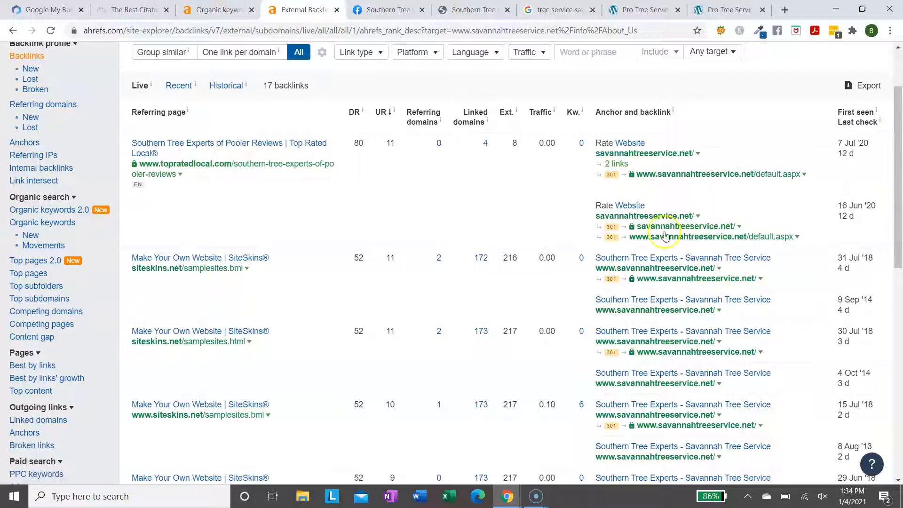
{"action": "scroll", "coordinate": [659, 282], "scroll_direction": "down", "scroll_amount": 4}
{"action": "scroll", "coordinate": [745, 188], "scroll_direction": "up", "scroll_amount": 3}
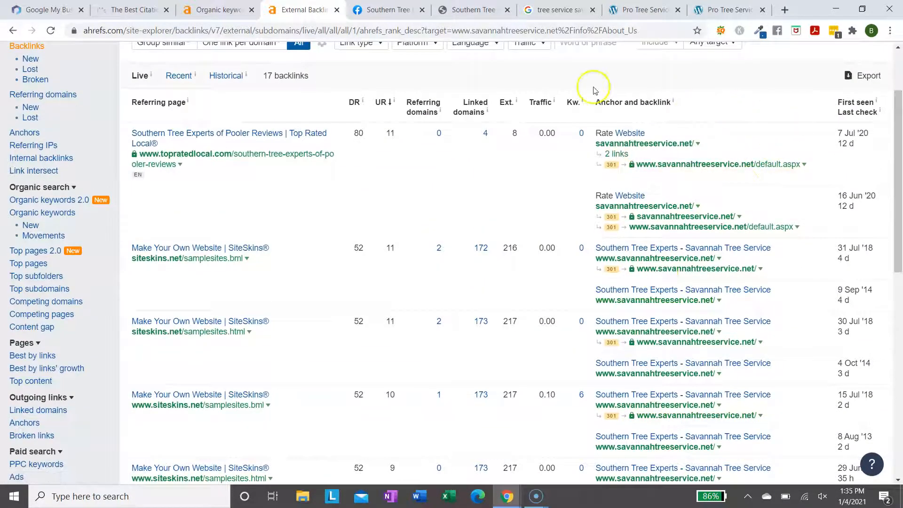
{"action": "scroll", "coordinate": [576, 365], "scroll_direction": "down", "scroll_amount": 3}
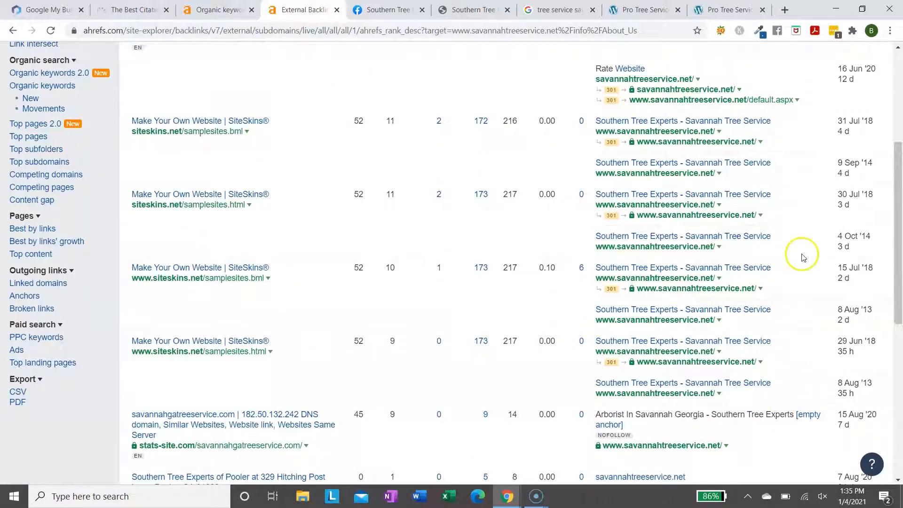
{"action": "scroll", "coordinate": [803, 273], "scroll_direction": "up", "scroll_amount": 2}
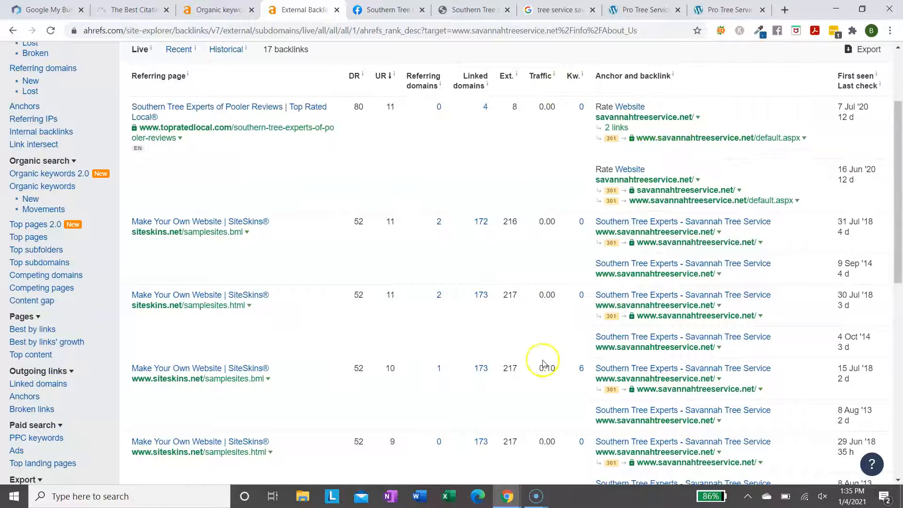
{"action": "scroll", "coordinate": [592, 414], "scroll_direction": "down", "scroll_amount": 3}
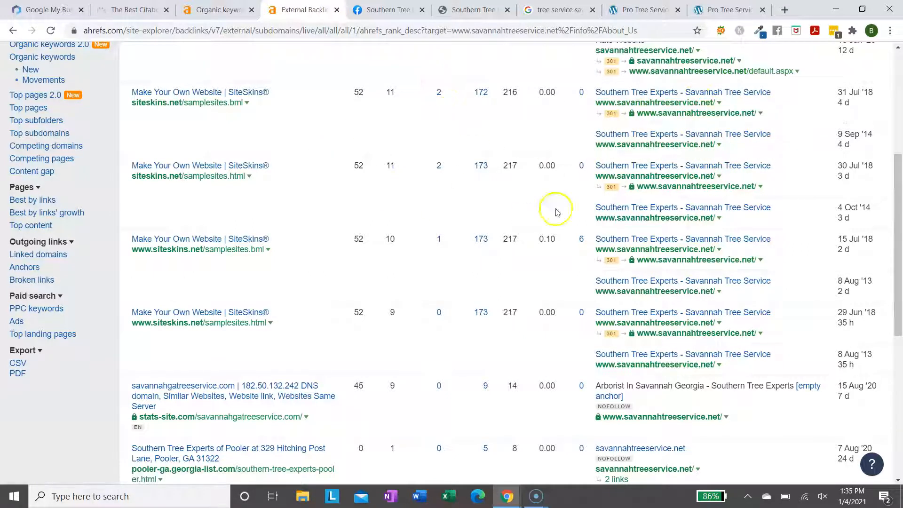
{"action": "scroll", "coordinate": [272, 198], "scroll_direction": "down", "scroll_amount": 1}
{"action": "scroll", "coordinate": [264, 148], "scroll_direction": "up", "scroll_amount": 5}
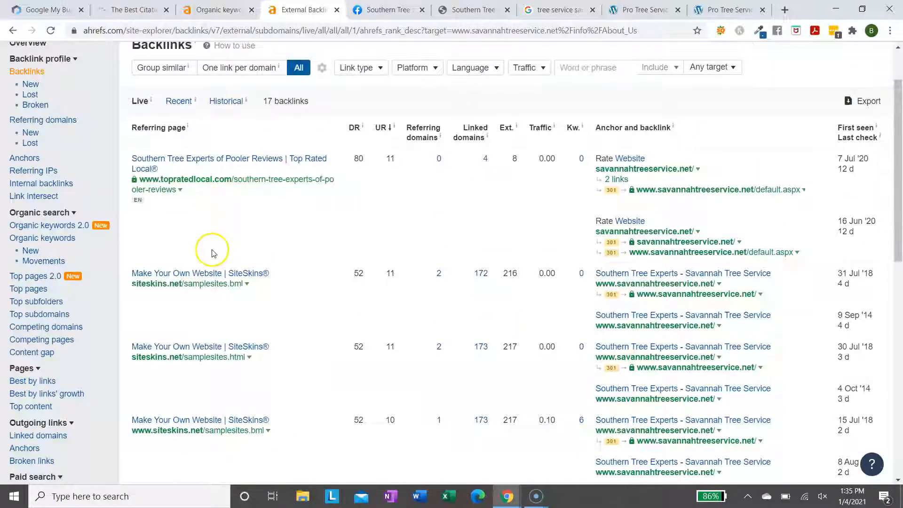
{"action": "scroll", "coordinate": [214, 263], "scroll_direction": "down", "scroll_amount": 2}
{"action": "scroll", "coordinate": [223, 347], "scroll_direction": "down", "scroll_amount": 5}
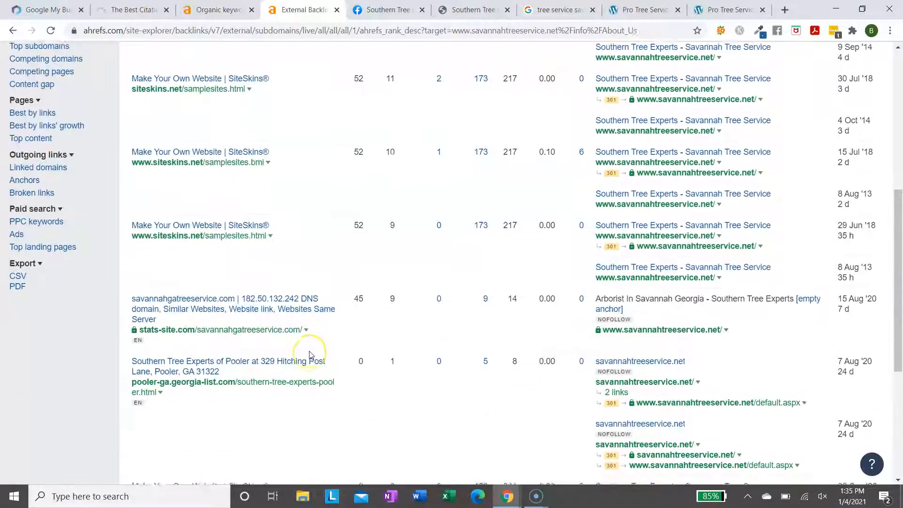
{"action": "scroll", "coordinate": [309, 356], "scroll_direction": "down", "scroll_amount": 3}
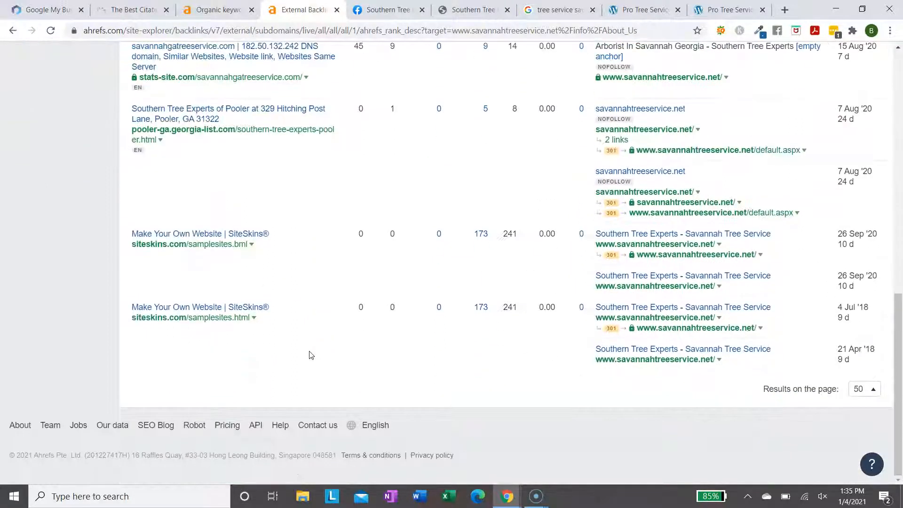
{"action": "scroll", "coordinate": [229, 195], "scroll_direction": "up", "scroll_amount": 7}
{"action": "scroll", "coordinate": [230, 196], "scroll_direction": "up", "scroll_amount": 5}
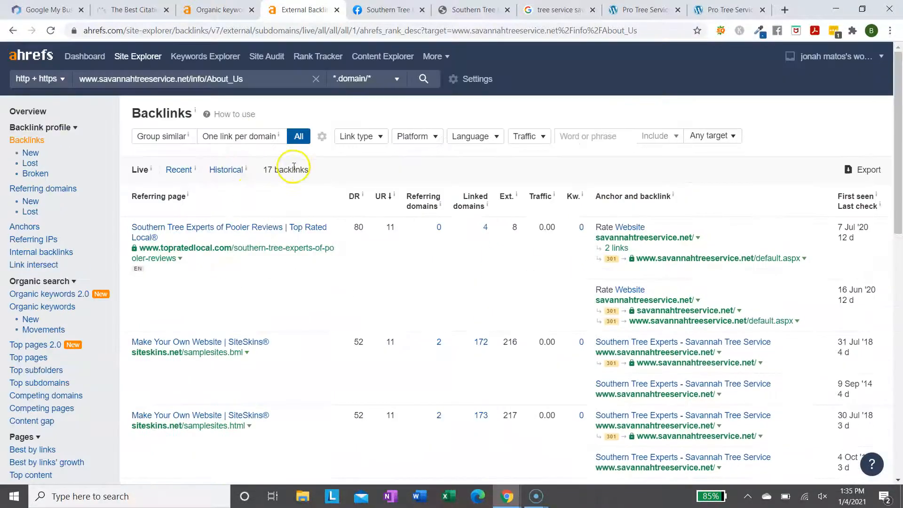
Step: Open the backlink target's Ahrefs overview and revisit the savannahtreeservicepros.com homepage and the Google listings for tree service savannah
{"action": "left_click", "coordinate": [45, 111]}
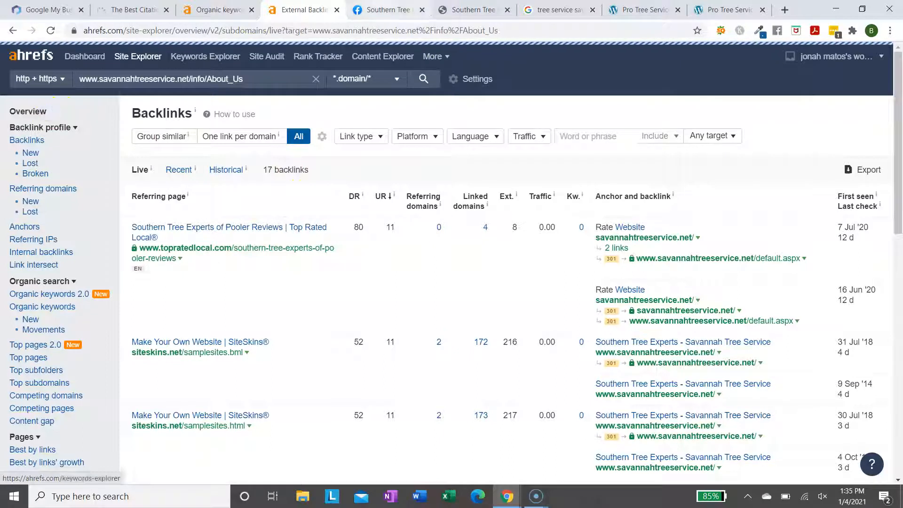
{"action": "left_click", "coordinate": [219, 9]}
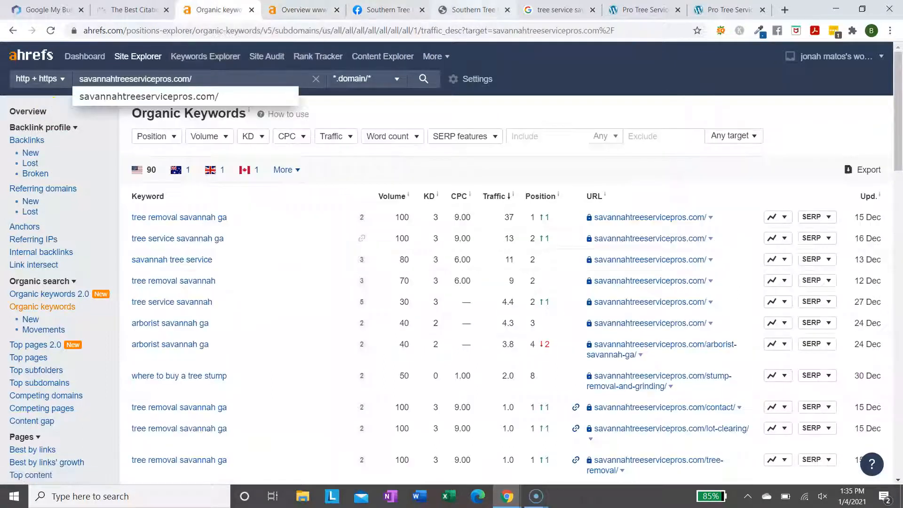
{"action": "left_click", "coordinate": [470, 9]}
{"action": "left_click", "coordinate": [560, 9]}
{"action": "left_click", "coordinate": [644, 9]}
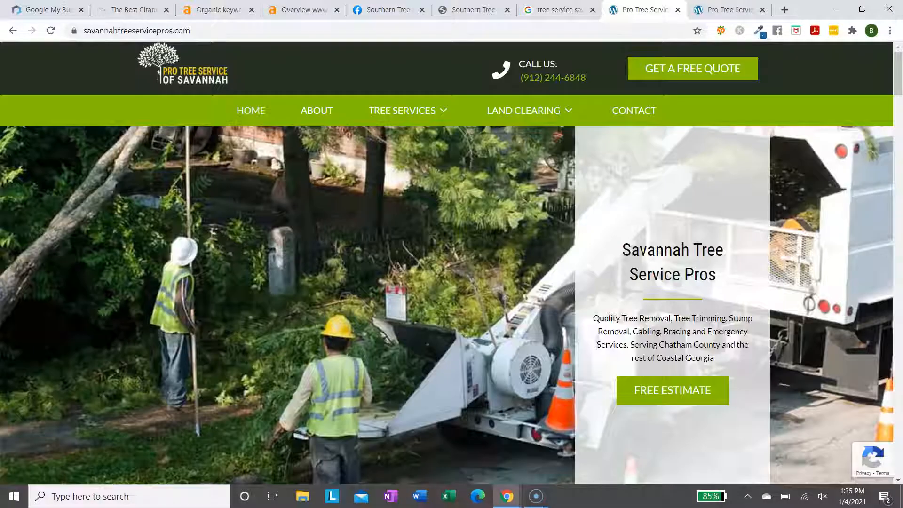
{"action": "left_click", "coordinate": [560, 10]}
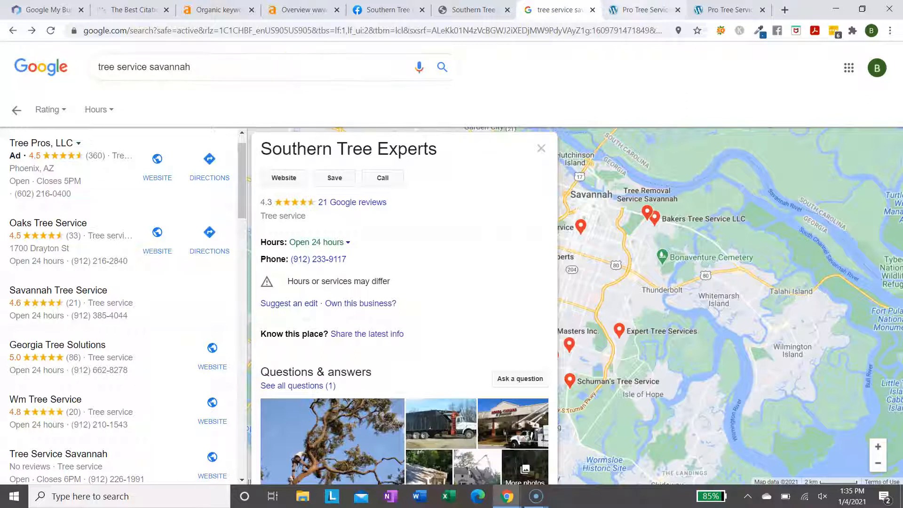
{"action": "left_click", "coordinate": [645, 9]}
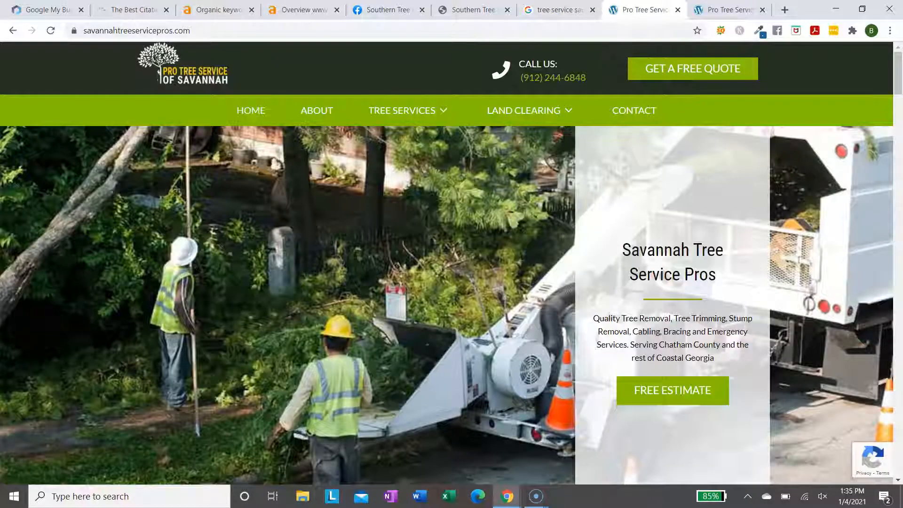
{"action": "left_click", "coordinate": [495, 30]}
{"action": "left_click", "coordinate": [290, 10]}
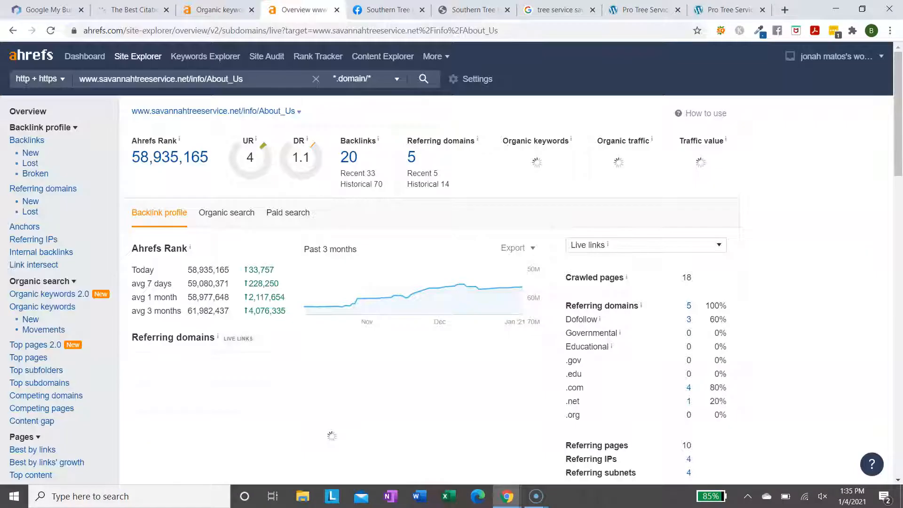
Step: Review the organic keywords of savannahtreeservicepros.com for volume, traffic and position, highlighting the traffic figure for "tree removal savannah ga"
{"action": "left_click", "coordinate": [219, 10]}
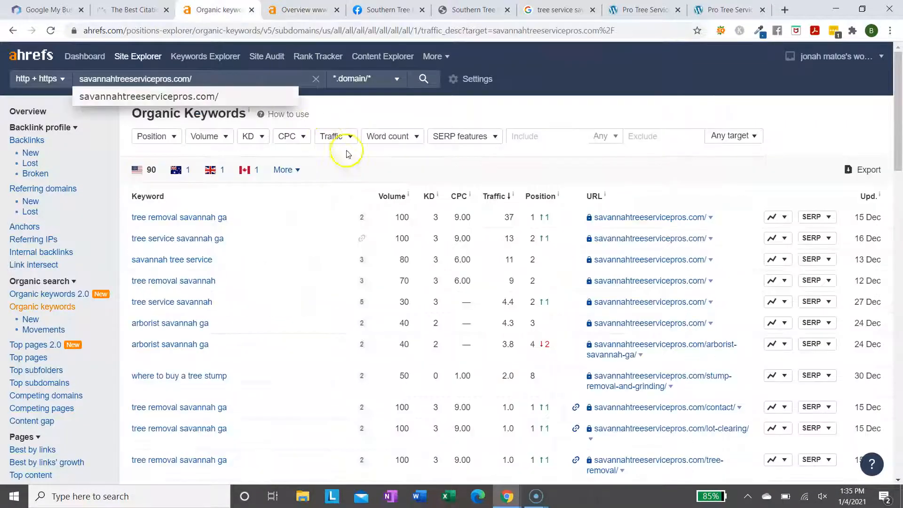
{"action": "scroll", "coordinate": [264, 228], "scroll_direction": "down", "scroll_amount": 2}
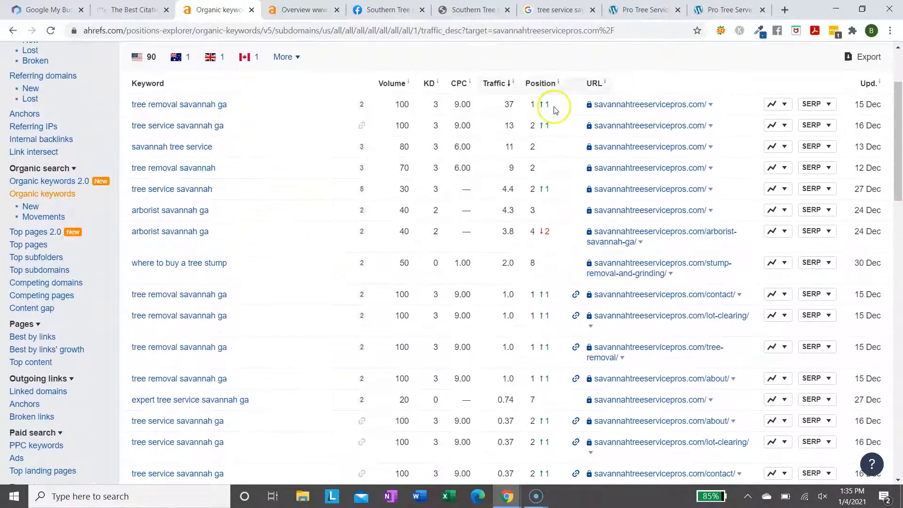
{"action": "scroll", "coordinate": [182, 125], "scroll_direction": "up", "scroll_amount": 1}
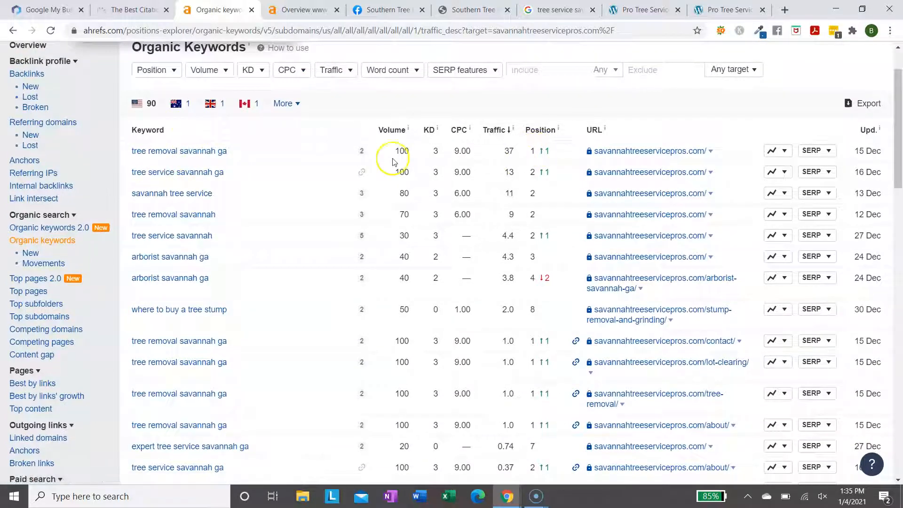
{"action": "left_click_drag", "start_coordinate": [521, 156], "coordinate": [494, 156]}
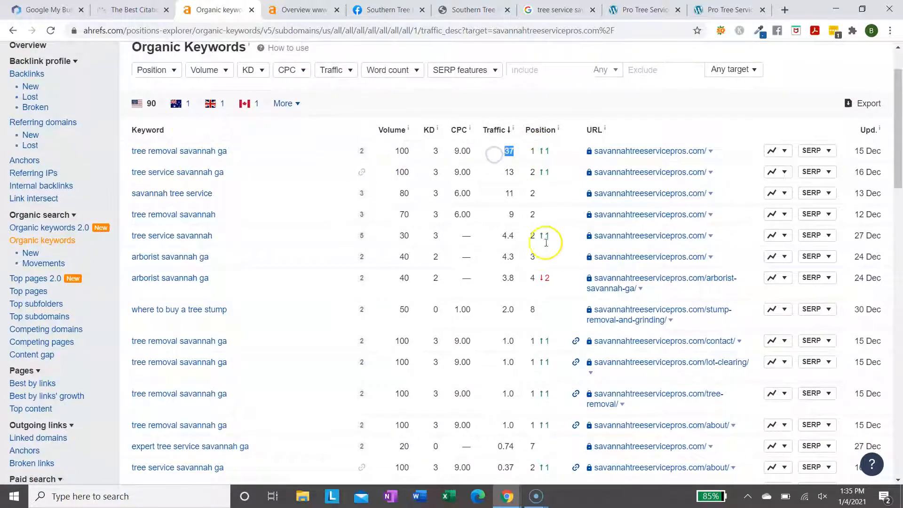
{"action": "scroll", "coordinate": [543, 250], "scroll_direction": "down", "scroll_amount": 1}
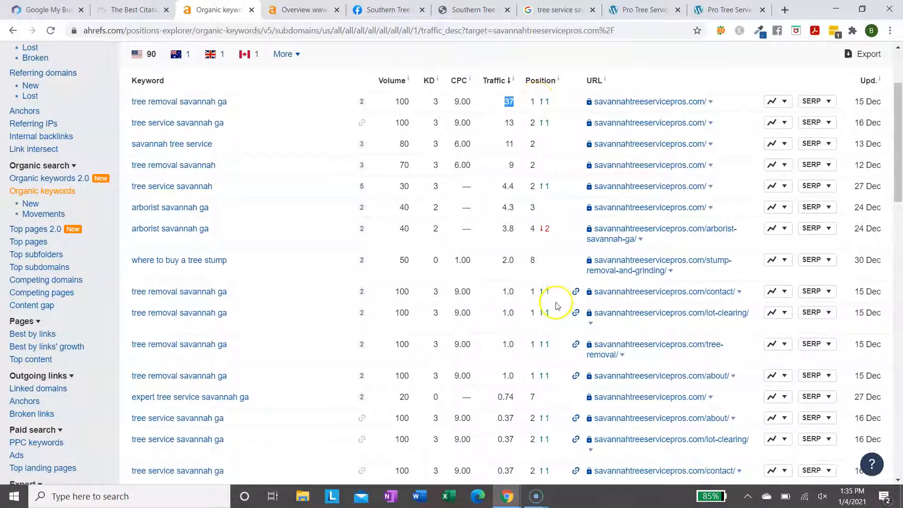
{"action": "scroll", "coordinate": [557, 306], "scroll_direction": "down", "scroll_amount": 1}
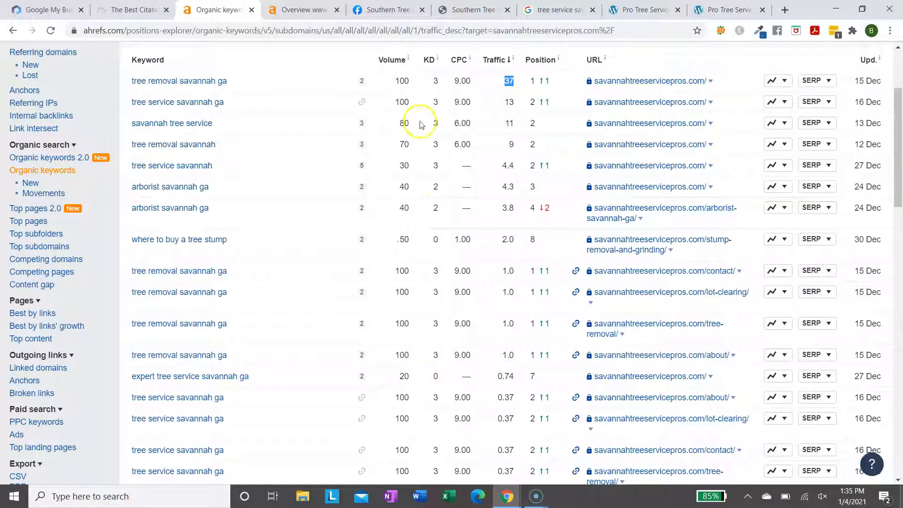
Step: Open the Ahrefs overview report for savannahtreeservicepros.com and highlight its organic traffic figure
{"action": "scroll", "coordinate": [429, 269], "scroll_direction": "up", "scroll_amount": 3}
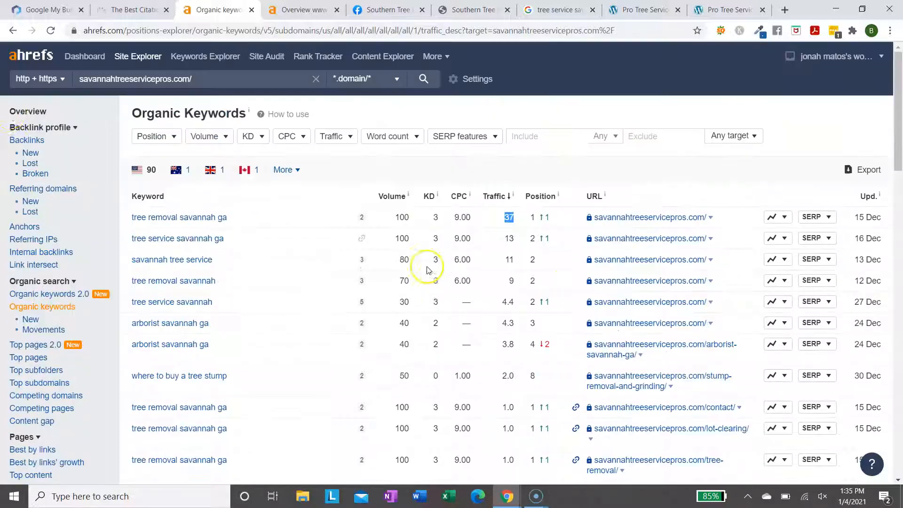
{"action": "left_click", "coordinate": [19, 112]}
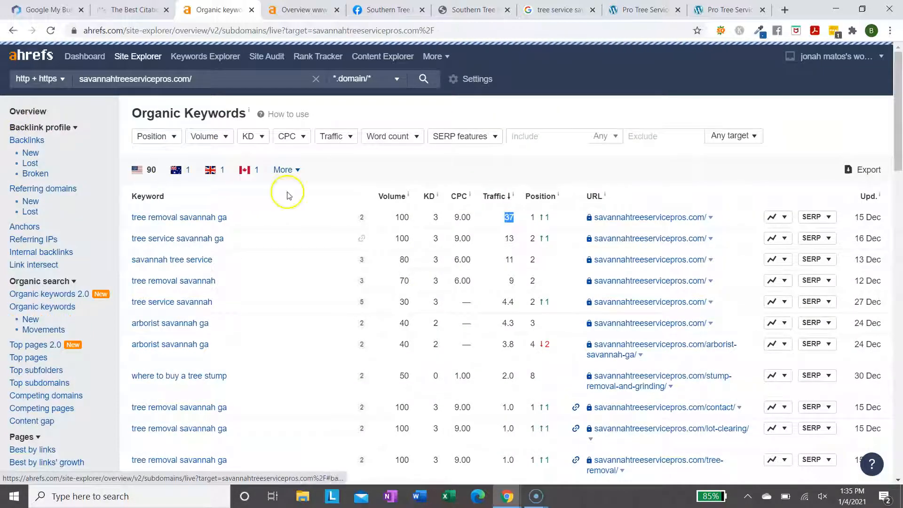
{"action": "left_click_drag", "start_coordinate": [636, 167], "coordinate": [593, 161]}
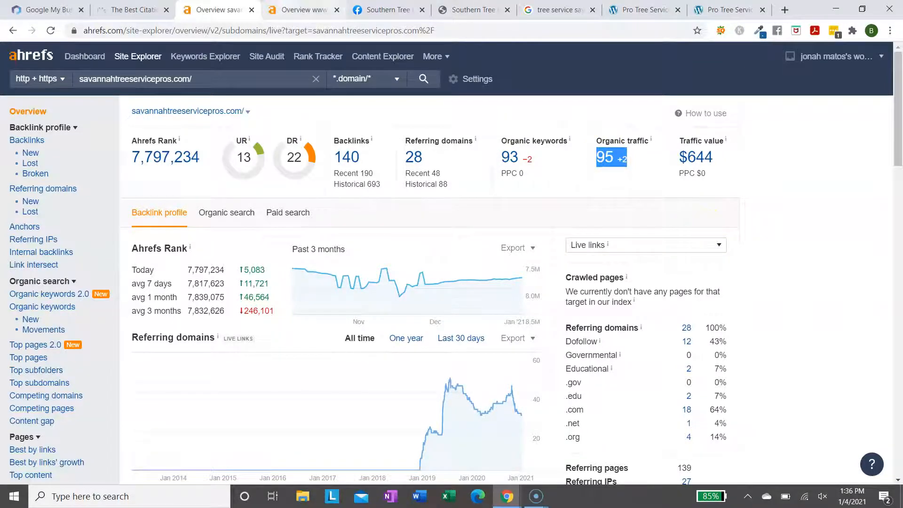
Step: Check the Ahrefs overview of savannahtreeservice.net, and view the truck photo in the Southern Tree Experts Google listing
{"action": "left_click", "coordinate": [303, 9]}
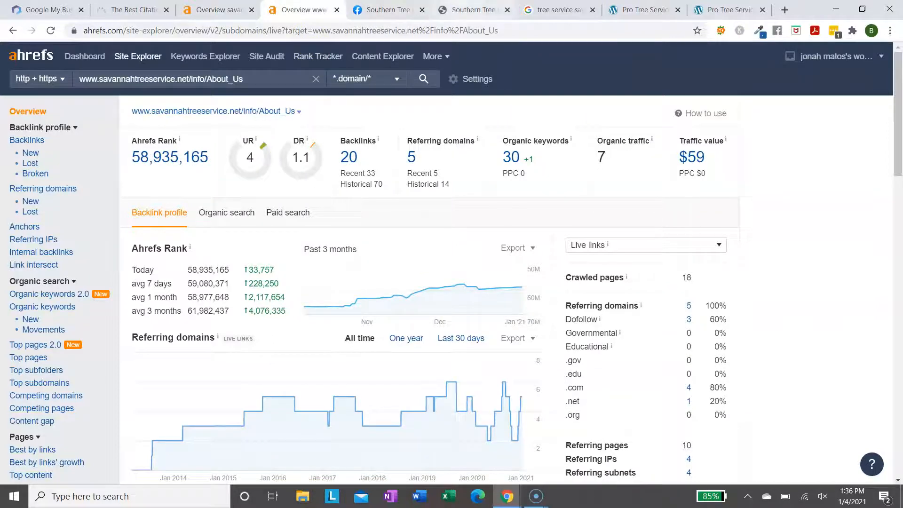
{"action": "left_click", "coordinate": [473, 9]}
{"action": "left_click", "coordinate": [557, 9]}
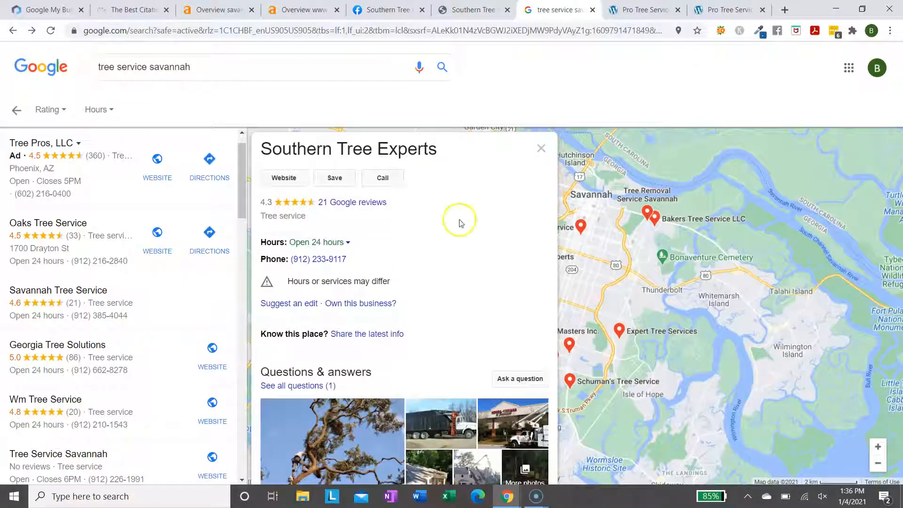
{"action": "scroll", "coordinate": [423, 283], "scroll_direction": "down", "scroll_amount": 4}
{"action": "left_click", "coordinate": [425, 230]}
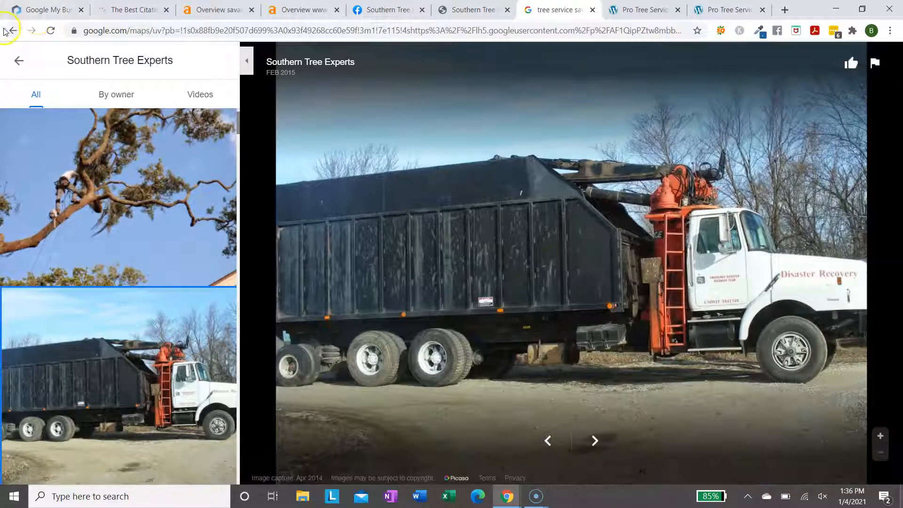
{"action": "left_click", "coordinate": [5, 30]}
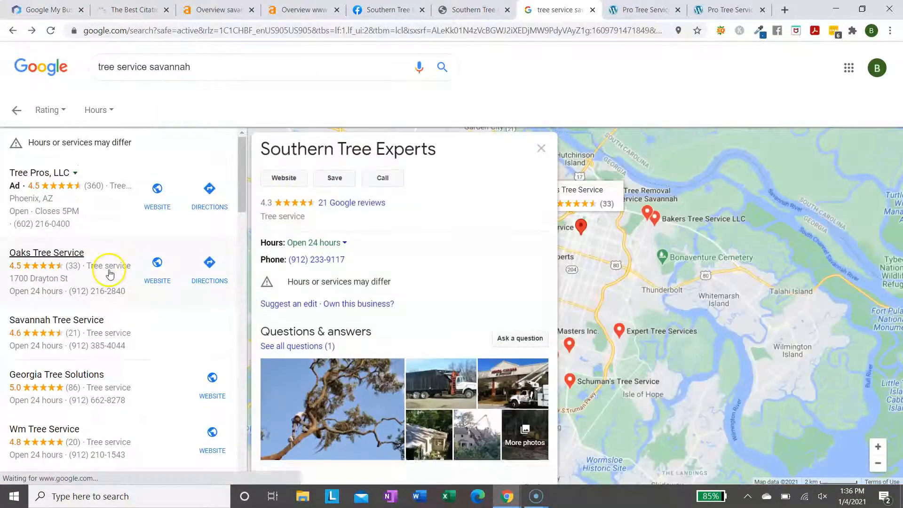
Step: Locate Southern Tree Experts among the Google business listings for tree service savannah
{"action": "scroll", "coordinate": [125, 330], "scroll_direction": "down", "scroll_amount": 10}
{"action": "scroll", "coordinate": [125, 338], "scroll_direction": "up", "scroll_amount": 7}
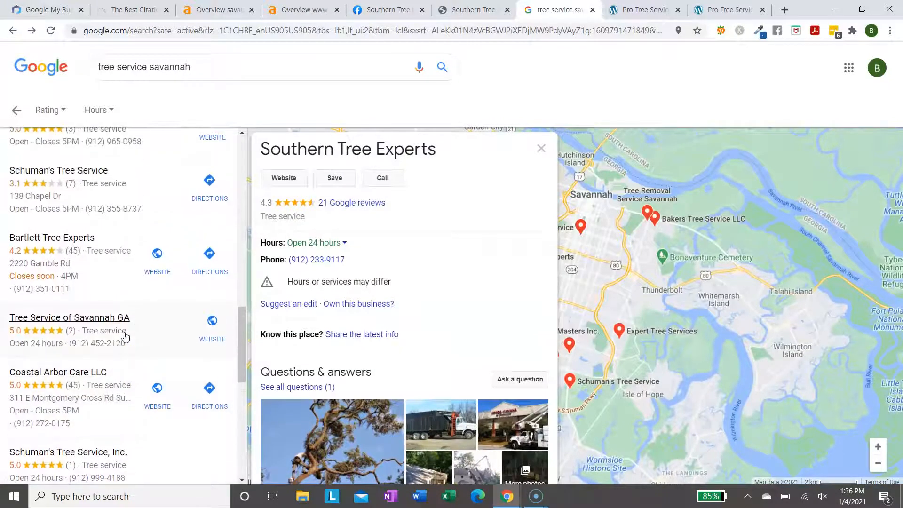
{"action": "scroll", "coordinate": [173, 339], "scroll_direction": "down", "scroll_amount": 4}
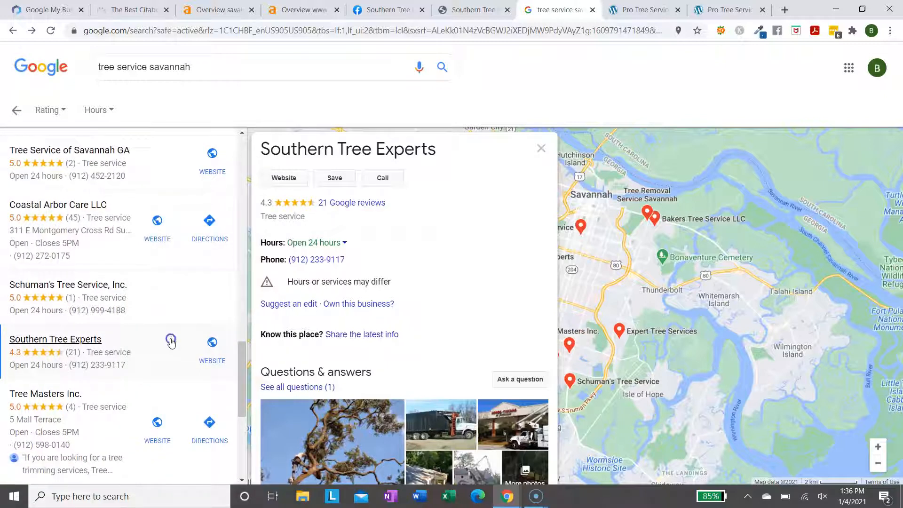
Step: Return from the savannahtreeservicepros.com homepage to the Google results for savannah tree service and examine the map listings and first organic result
{"action": "left_click", "coordinate": [785, 11]}
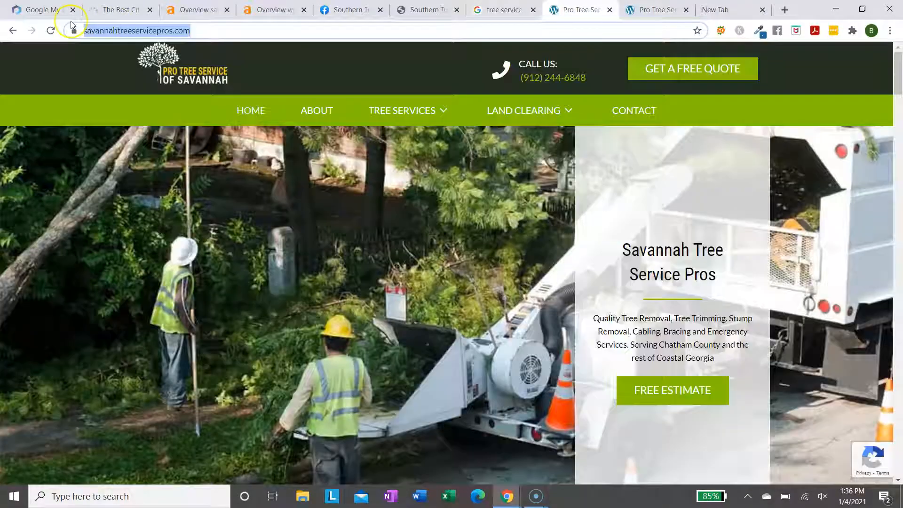
{"action": "left_click", "coordinate": [14, 31]}
{"action": "scroll", "coordinate": [273, 178], "scroll_direction": "up", "scroll_amount": 10}
{"action": "scroll", "coordinate": [295, 147], "scroll_direction": "down", "scroll_amount": 5}
{"action": "scroll", "coordinate": [295, 147], "scroll_direction": "up", "scroll_amount": 5}
{"action": "scroll", "coordinate": [524, 165], "scroll_direction": "down", "scroll_amount": 5}
{"action": "left_click", "coordinate": [124, 234]}
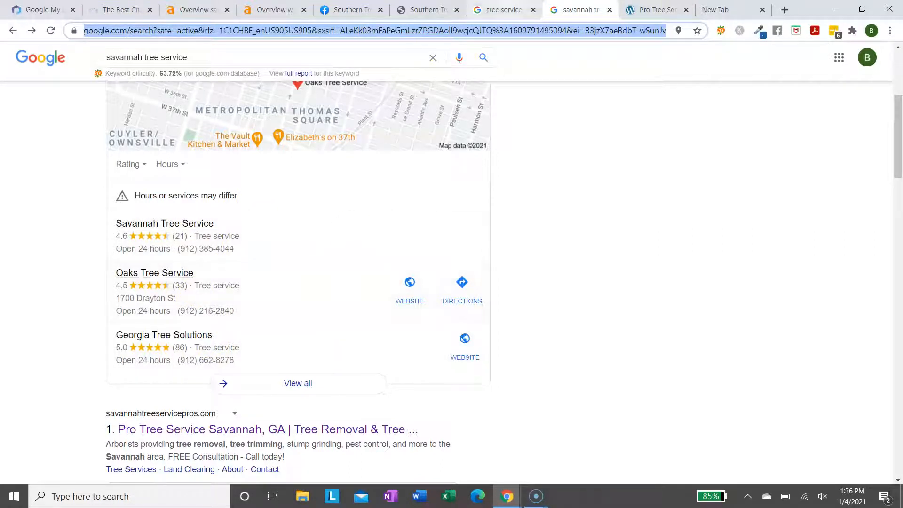
Step: Browse the photo gallery of the Southern Tree Experts Google listing, and return to the tree service savannah listings
{"action": "left_click", "coordinate": [503, 9]}
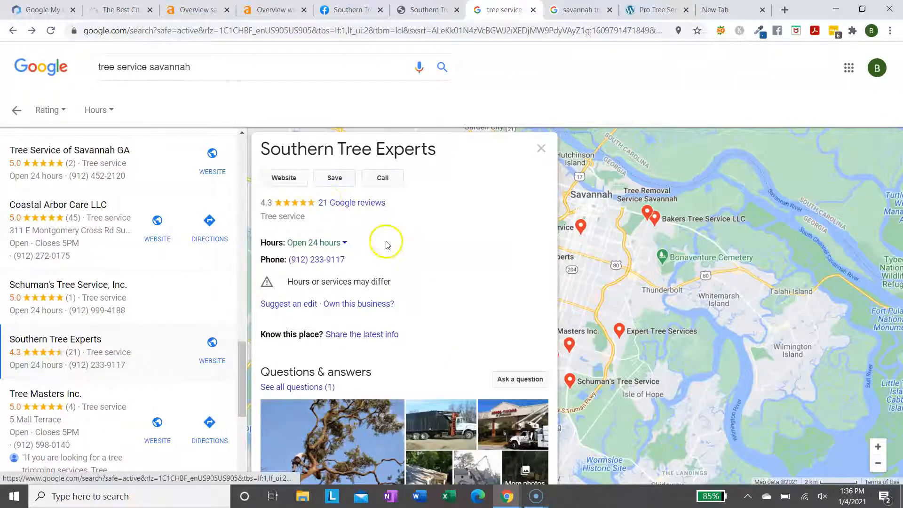
{"action": "scroll", "coordinate": [390, 269], "scroll_direction": "down", "scroll_amount": 2}
{"action": "scroll", "coordinate": [423, 263], "scroll_direction": "down", "scroll_amount": 1}
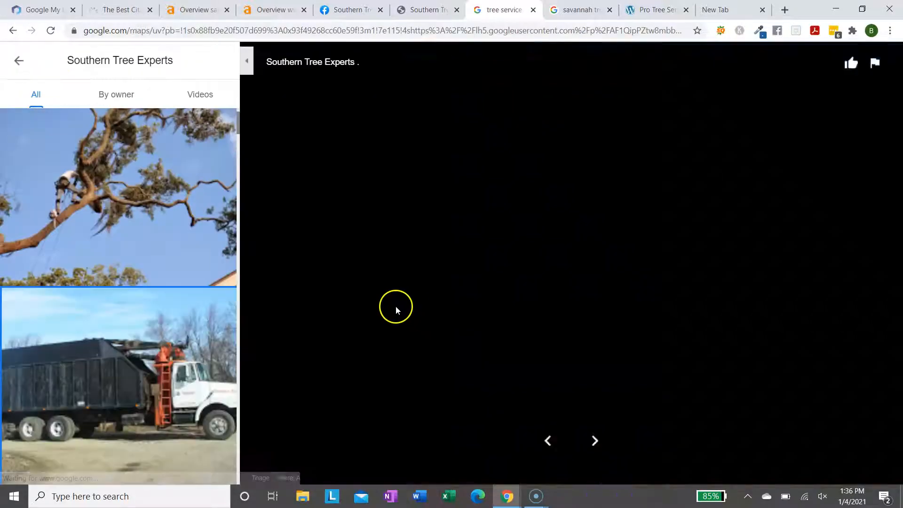
{"action": "scroll", "coordinate": [113, 317], "scroll_direction": "down", "scroll_amount": 15}
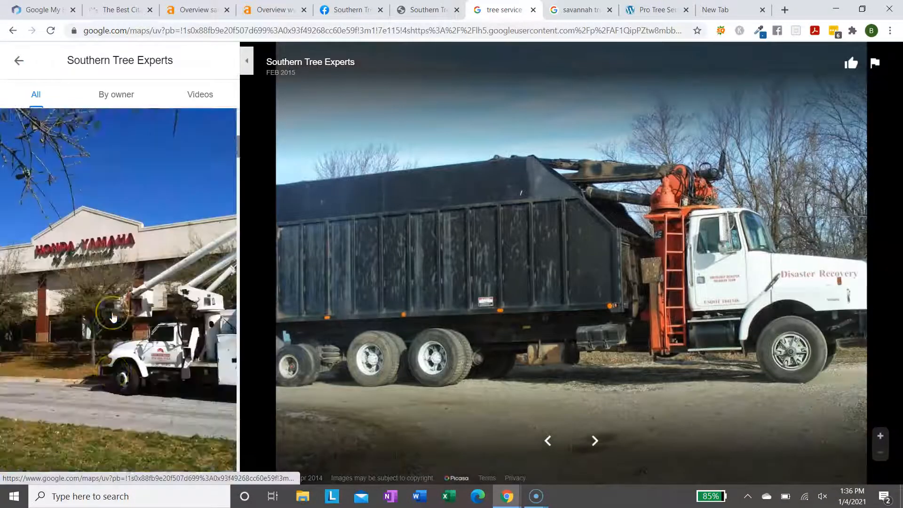
{"action": "scroll", "coordinate": [113, 318], "scroll_direction": "down", "scroll_amount": 15}
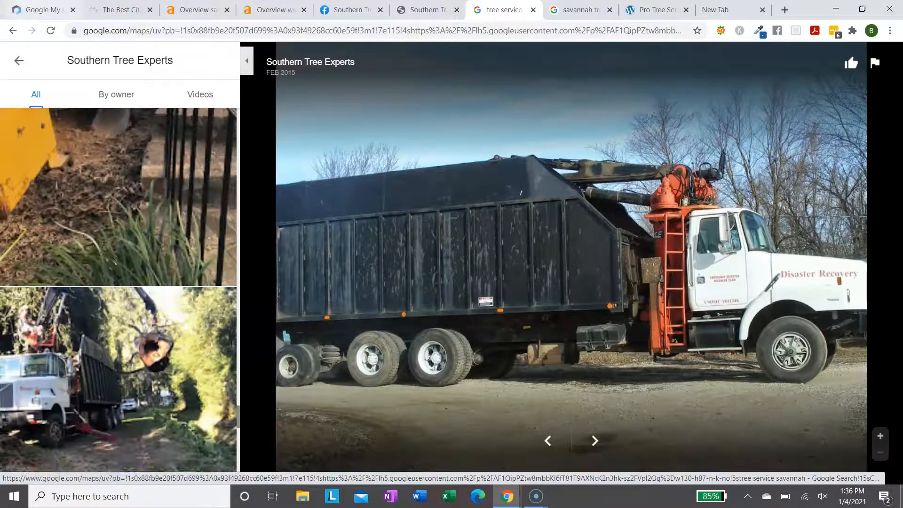
{"action": "left_click", "coordinate": [25, 57]}
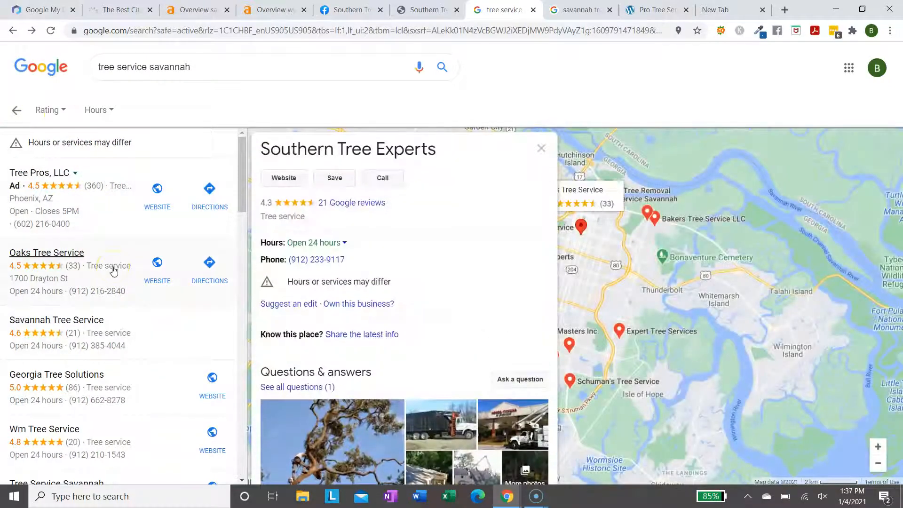
Step: Compare the ratings, reviews and details of the competing Savannah tree service listings with the Southern Tree Experts profile
{"action": "scroll", "coordinate": [113, 270], "scroll_direction": "down", "scroll_amount": 5}
{"action": "left_click", "coordinate": [121, 315]}
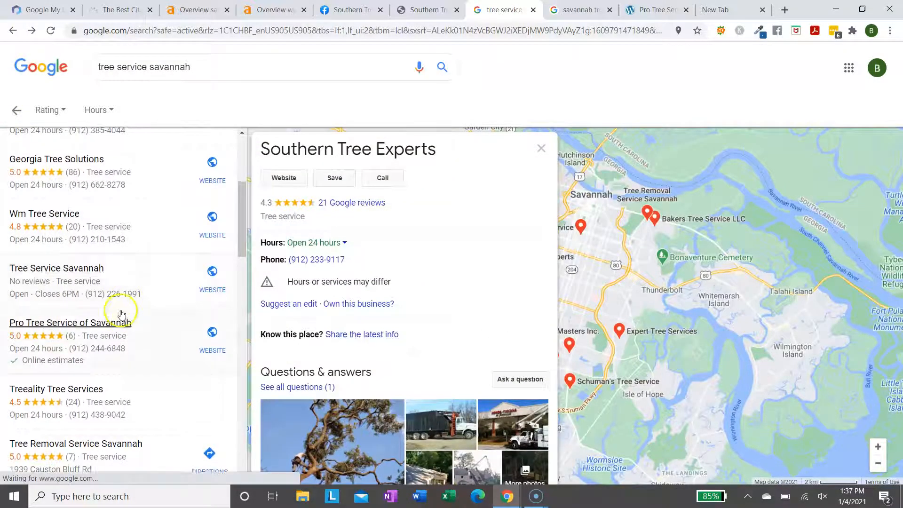
{"action": "scroll", "coordinate": [121, 314], "scroll_direction": "down", "scroll_amount": 5}
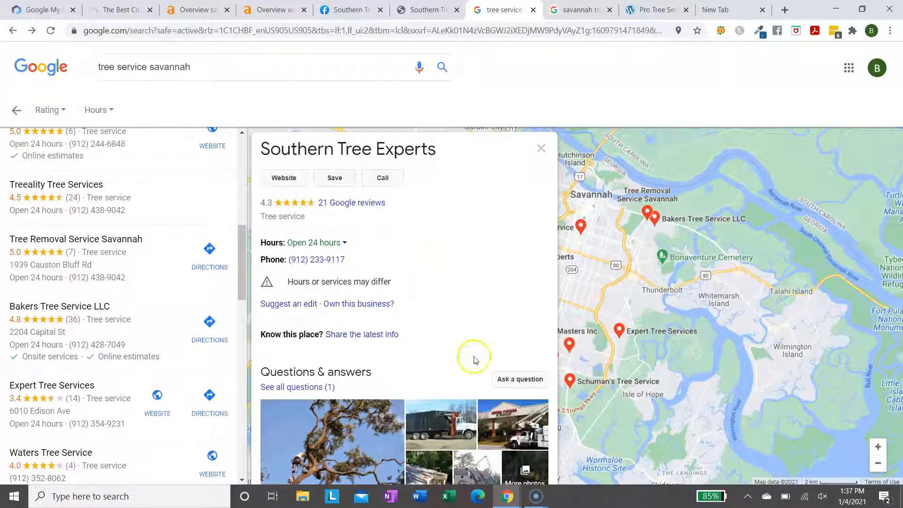
{"action": "scroll", "coordinate": [473, 360], "scroll_direction": "down", "scroll_amount": 1}
{"action": "scroll", "coordinate": [459, 339], "scroll_direction": "up", "scroll_amount": 1}
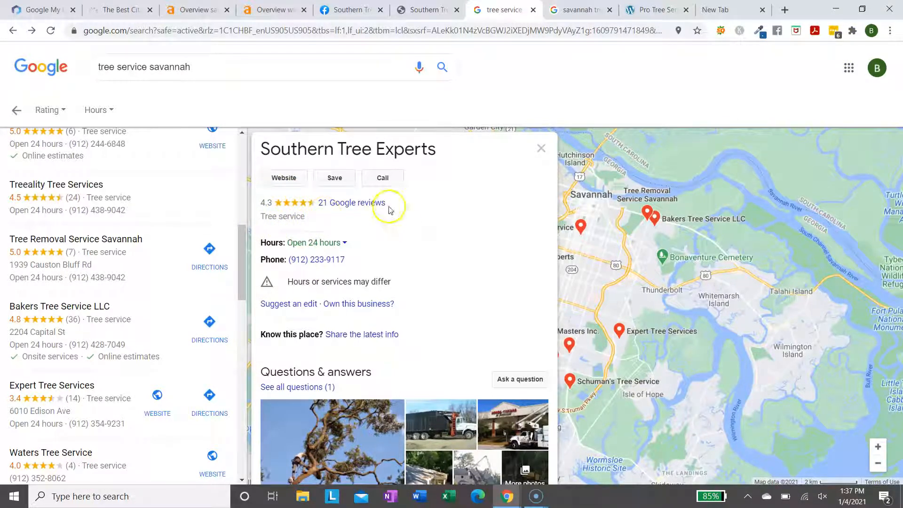
Step: Run GMBspy on the Southern Tree Experts listing and highlight its Firewood supplier category
{"action": "left_click", "coordinate": [854, 31]}
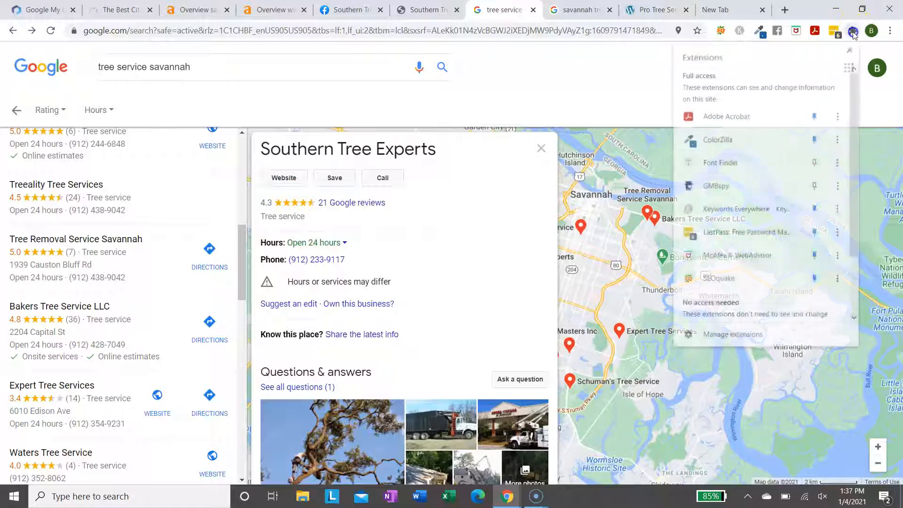
{"action": "left_click", "coordinate": [739, 195]}
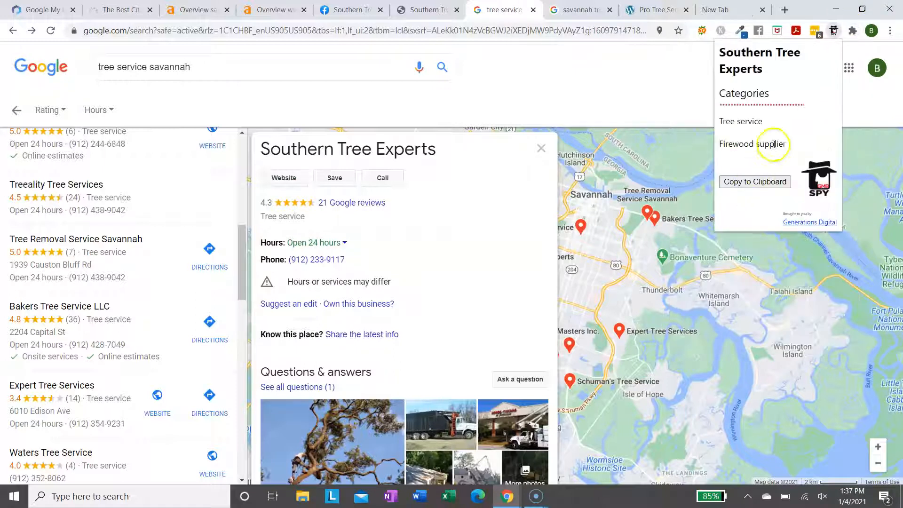
{"action": "triple_click", "coordinate": [783, 142]}
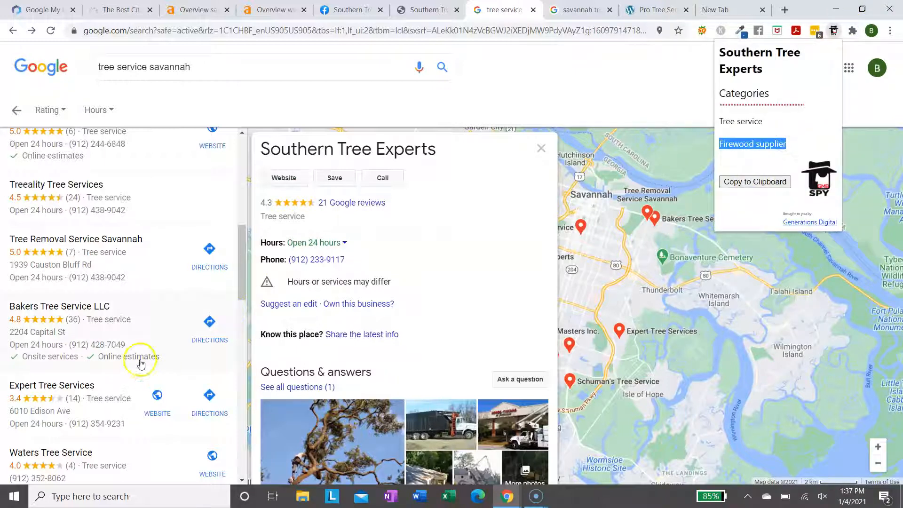
Step: Open the Waters Tree Service listing and check its business categories with GMBspy
{"action": "scroll", "coordinate": [144, 353], "scroll_direction": "down", "scroll_amount": 2}
{"action": "left_click", "coordinate": [146, 392]}
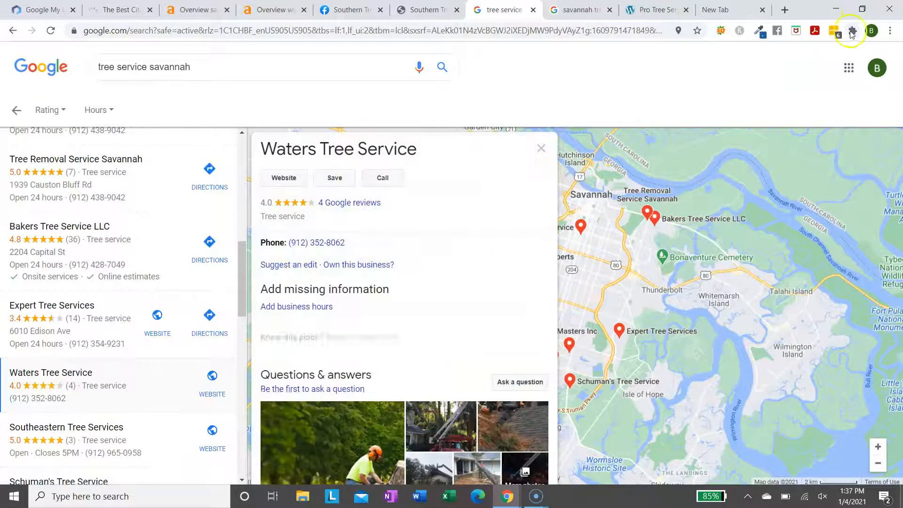
{"action": "left_click", "coordinate": [853, 30]}
{"action": "left_click", "coordinate": [779, 184]}
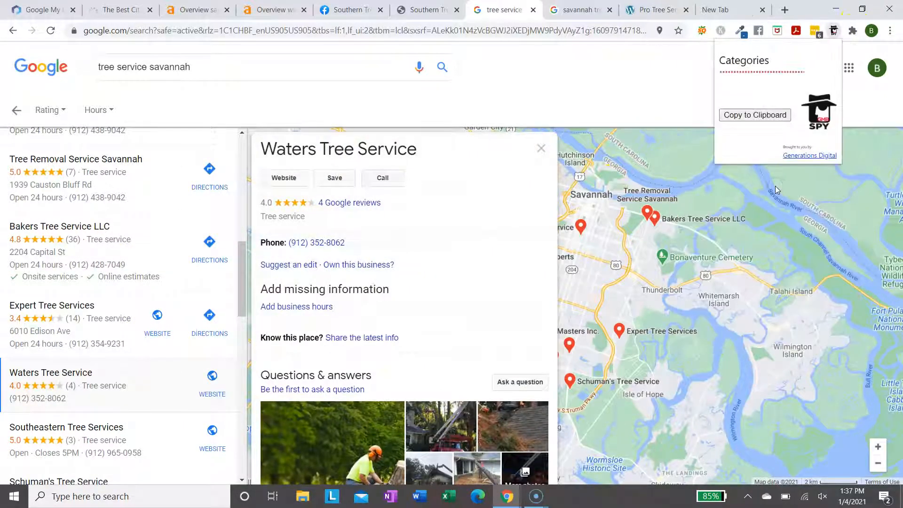
Step: Open the Southeastern Tree Services listing and check its business categories with GMBspy
{"action": "scroll", "coordinate": [201, 273], "scroll_direction": "down", "scroll_amount": 2}
{"action": "left_click", "coordinate": [167, 361]}
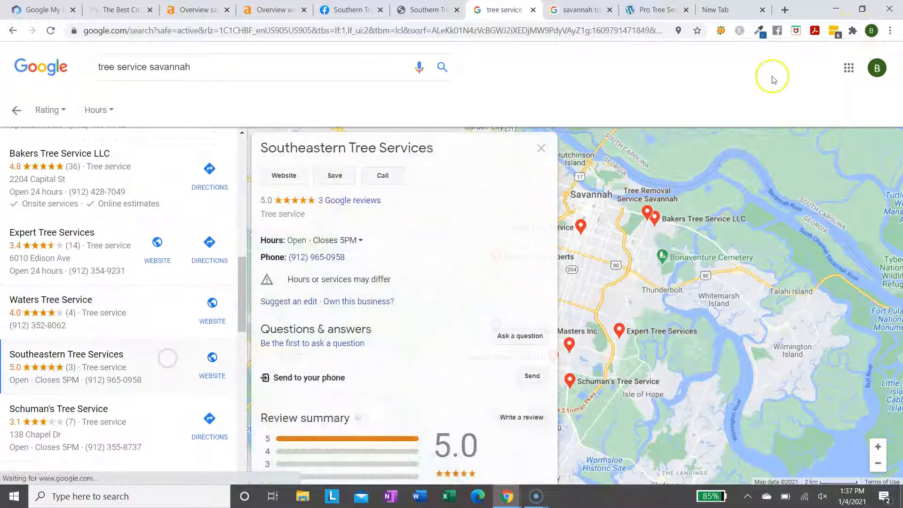
{"action": "left_click", "coordinate": [853, 31]}
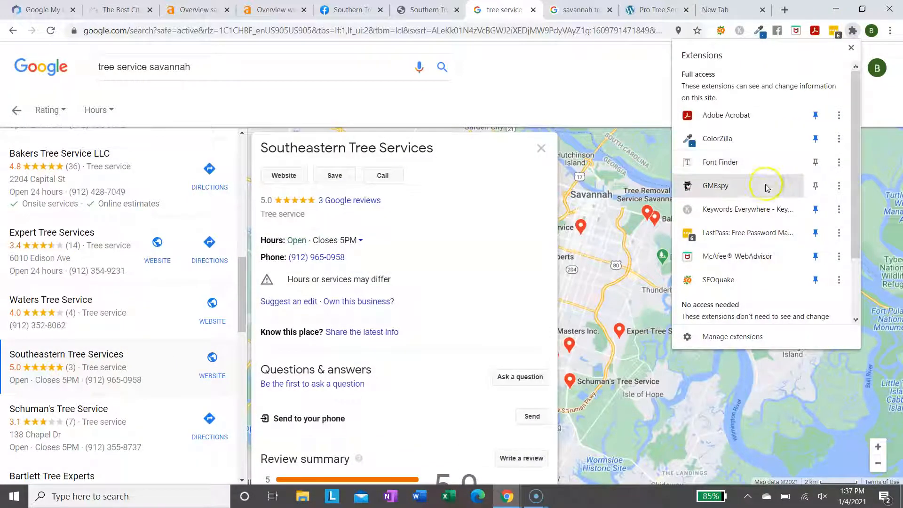
{"action": "left_click", "coordinate": [766, 184]}
Step: Search the pixelcutlabs.com Google My Business categories page for "arbor" and "lands"
{"action": "key", "text": "ctrl+1"}
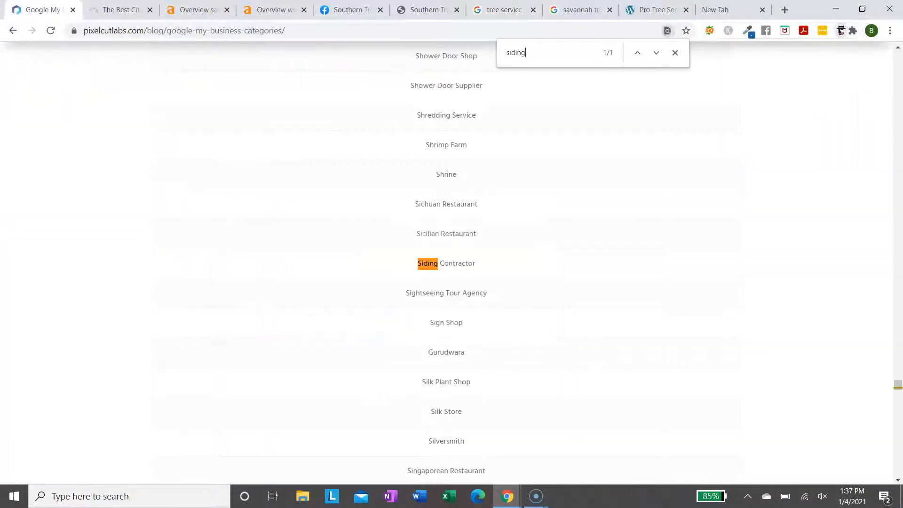
{"action": "type", "text": "arbor"}
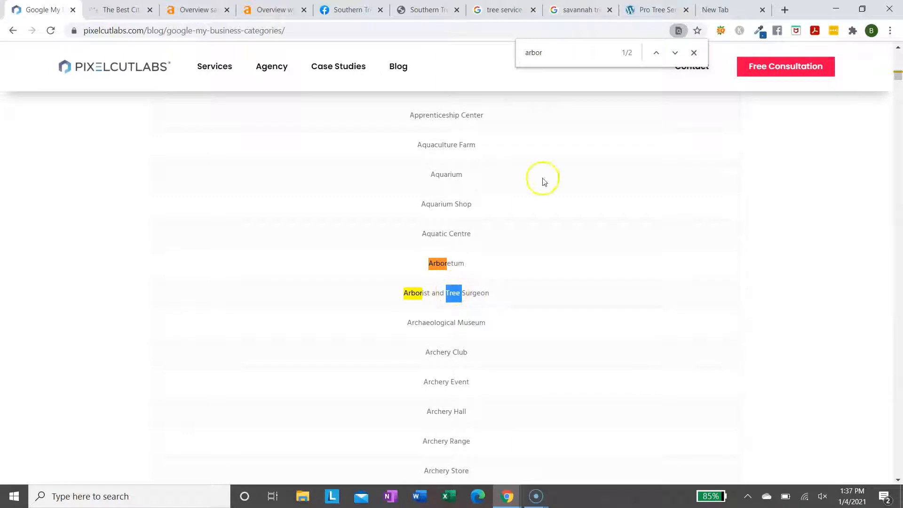
{"action": "left_click", "coordinate": [587, 61]}
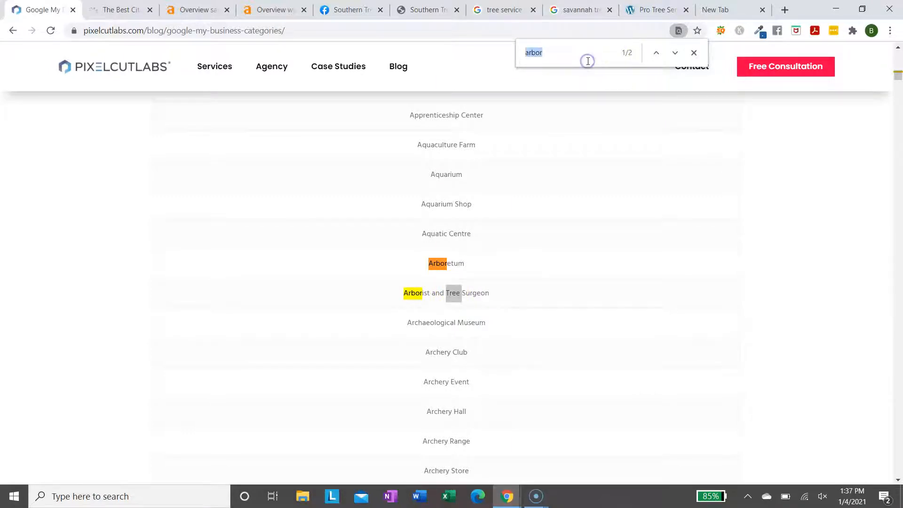
{"action": "type", "text": "lands"}
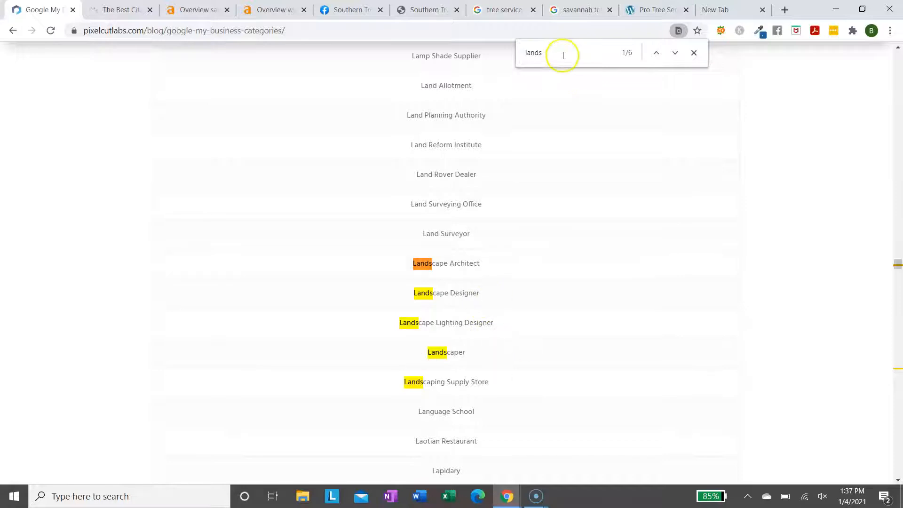
Step: Search the Google My Business categories page for "tree tri" and "tree ser"
{"action": "key", "text": "BackSpace"}
{"action": "type", "text": "tree tri"}
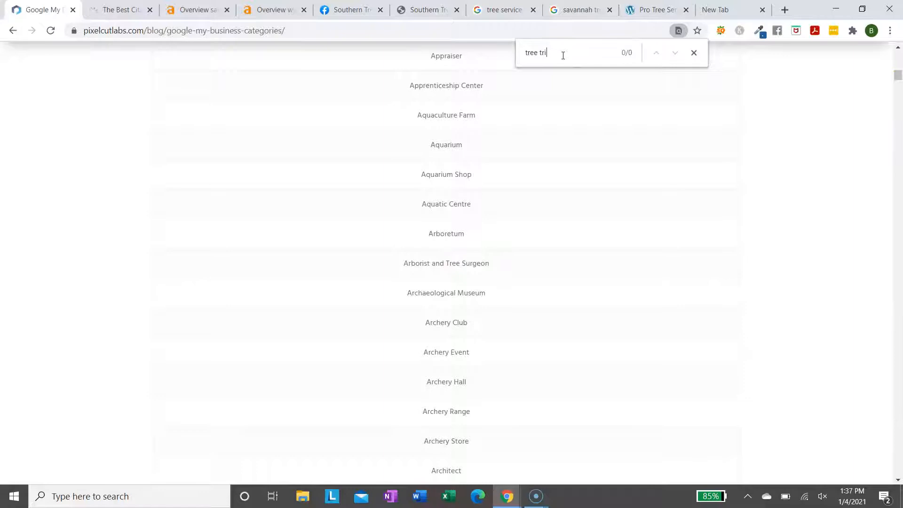
{"action": "key", "text": "BackSpace"}
{"action": "key", "text": "BackSpace"}
{"action": "key", "text": "BackSpace"}
{"action": "type", "text": "ser"}
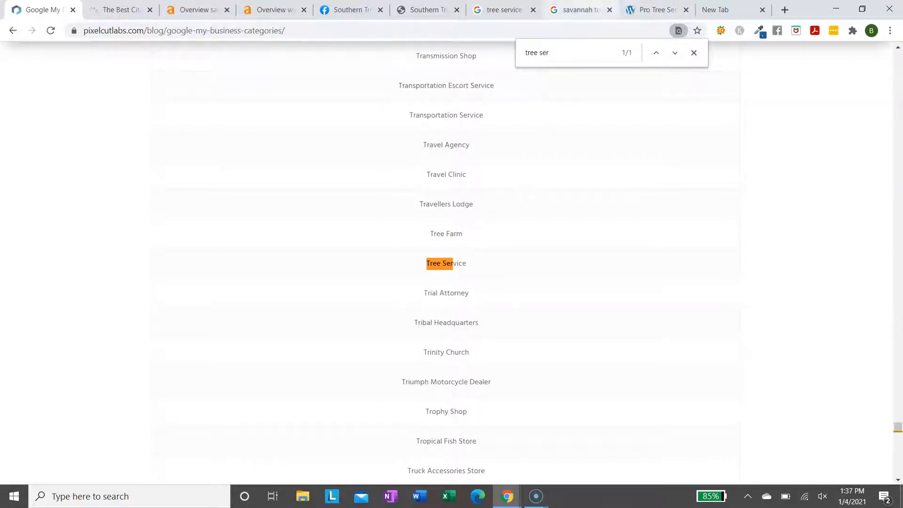
Step: Highlight the phone number in the Southeastern Tree Services Google listing, and briefly revisit the Southern Tree Experts website
{"action": "left_click", "coordinate": [581, 9]}
{"action": "left_click", "coordinate": [505, 9]}
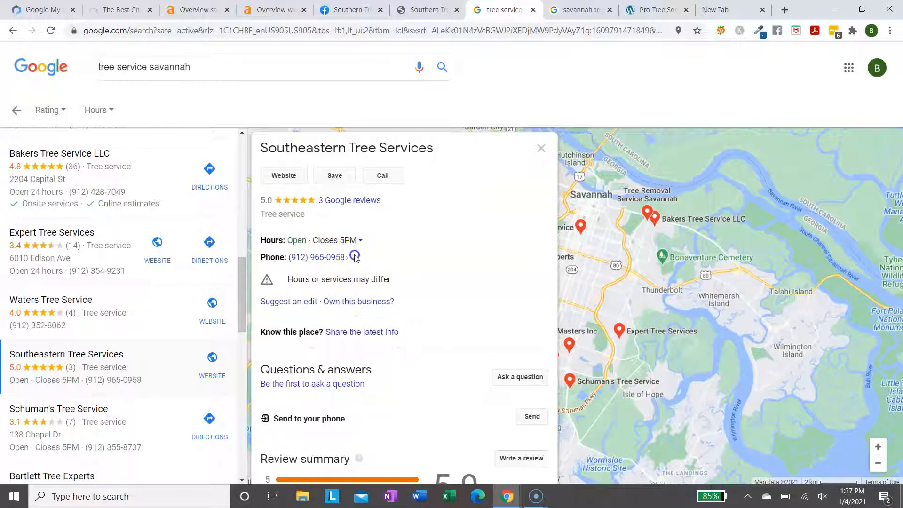
{"action": "left_click_drag", "start_coordinate": [355, 258], "coordinate": [323, 256]}
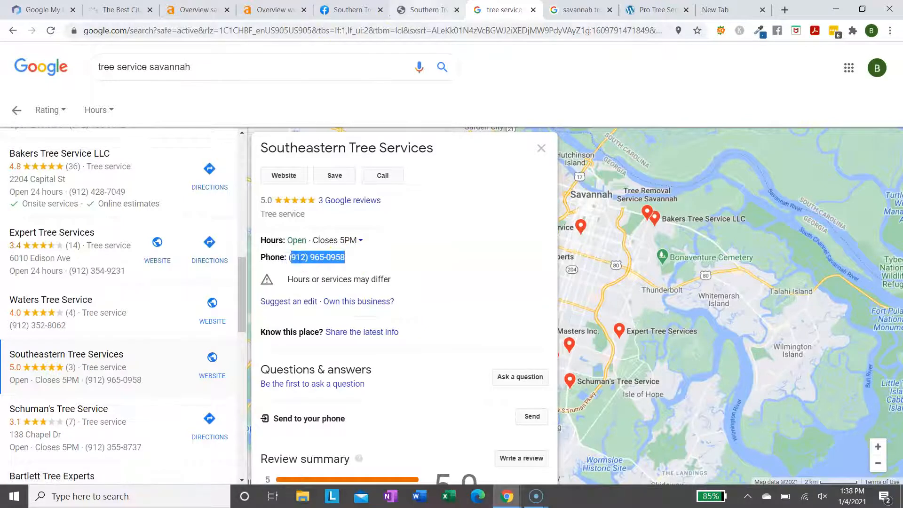
{"action": "left_click", "coordinate": [424, 10]}
{"action": "left_click", "coordinate": [503, 10]}
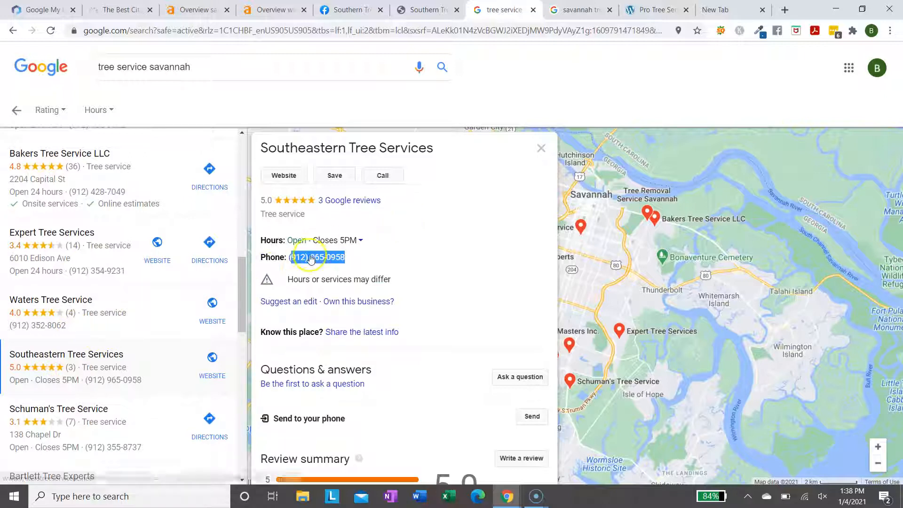
Step: Find Southern Tree Experts in the Google business listings and open its profile
{"action": "scroll", "coordinate": [126, 347], "scroll_direction": "down", "scroll_amount": 1}
{"action": "scroll", "coordinate": [126, 347], "scroll_direction": "down", "scroll_amount": 5}
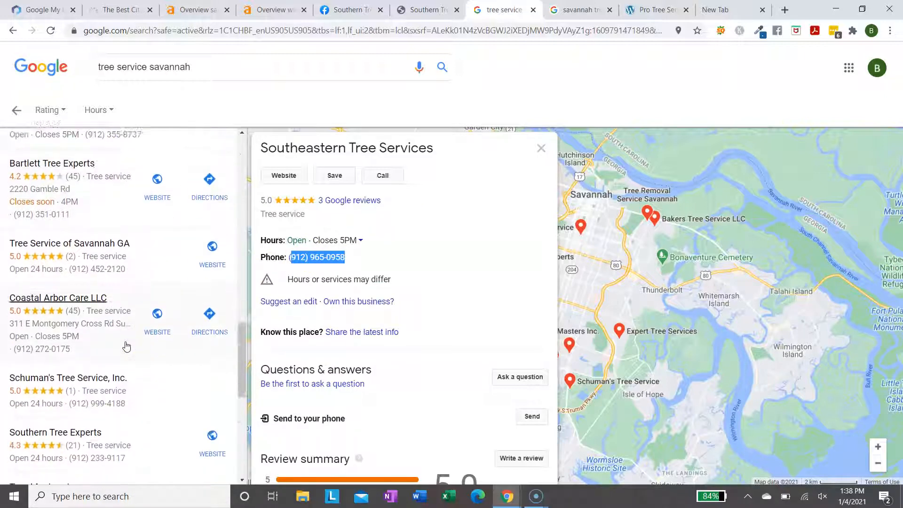
{"action": "scroll", "coordinate": [126, 347], "scroll_direction": "down", "scroll_amount": 3}
{"action": "scroll", "coordinate": [126, 346], "scroll_direction": "up", "scroll_amount": 3}
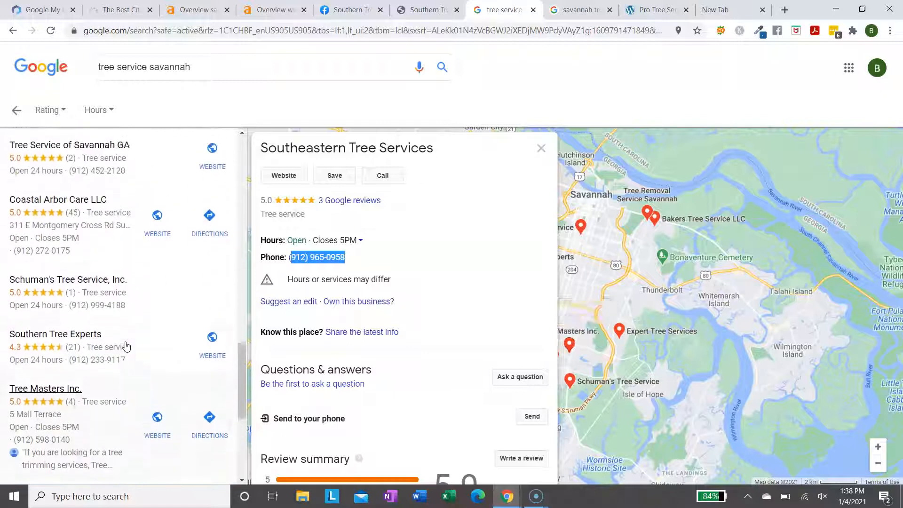
{"action": "left_click", "coordinate": [164, 355]}
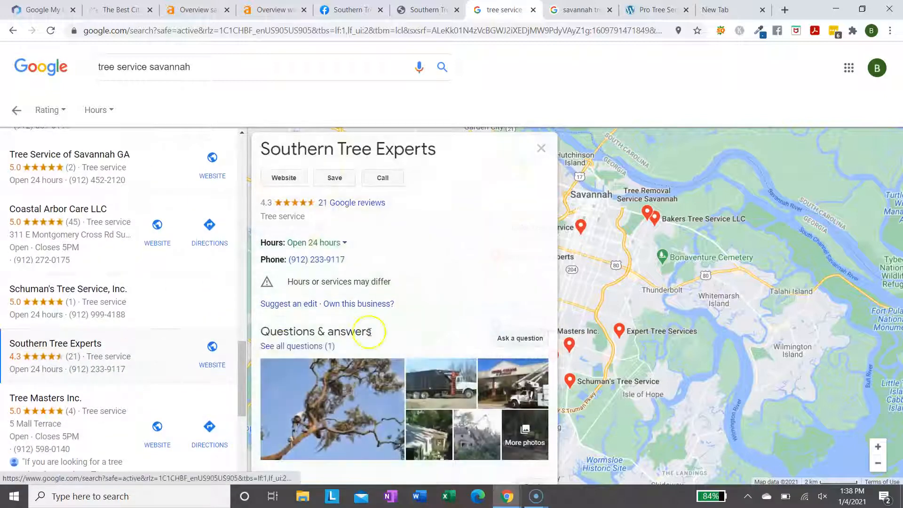
Step: Search Whitespark's best citations by category page for "land", and replace that search with "lawn"
{"action": "scroll", "coordinate": [487, 221], "scroll_direction": "down", "scroll_amount": 1}
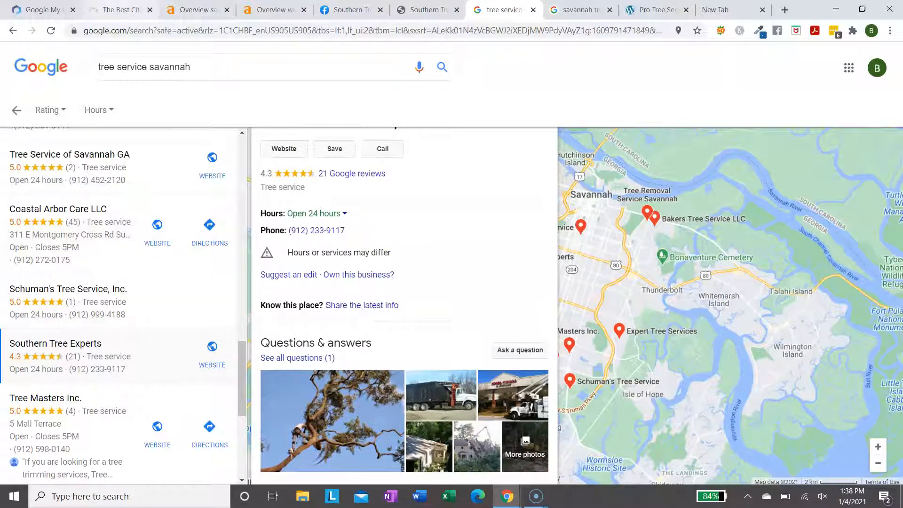
{"action": "left_click", "coordinate": [118, 9]}
{"action": "scroll", "coordinate": [253, 183], "scroll_direction": "up", "scroll_amount": 2}
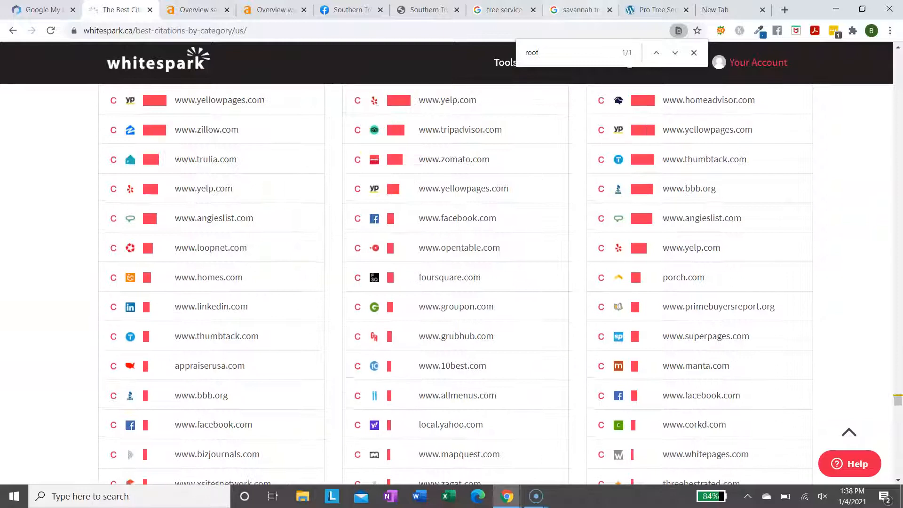
{"action": "type", "text": "land"}
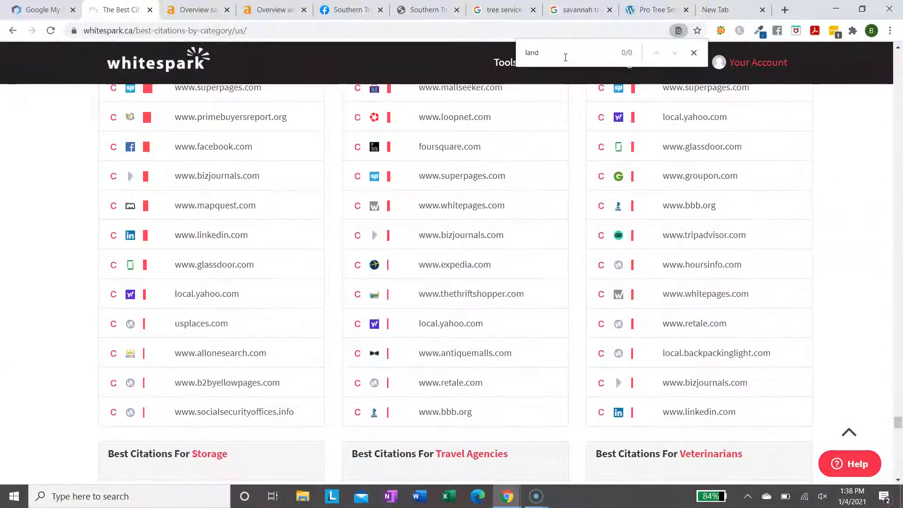
{"action": "key", "text": "BackSpace"}
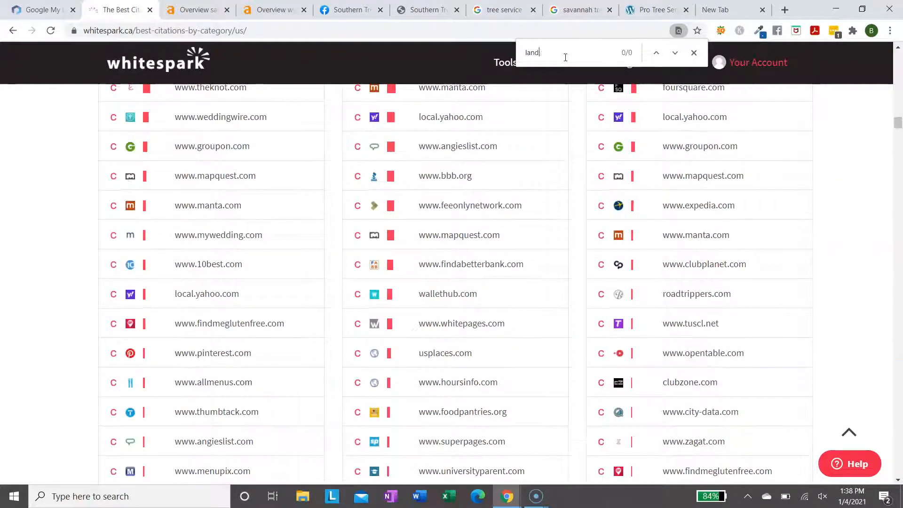
{"action": "key", "text": "BackSpace"}
{"action": "key", "text": "BackSpace"}
{"action": "key", "text": "BackSpace"}
{"action": "type", "text": "law"}
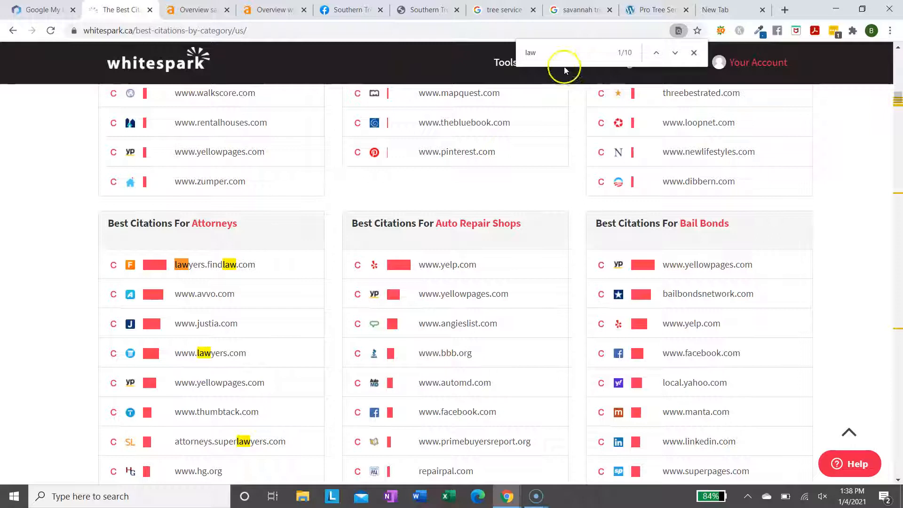
{"action": "type", "text": "n"}
Step: Examine the citation sites listed under Best Citations For Lawn Services, briefly checking back on the Southern Tree Experts Google listing
{"action": "scroll", "coordinate": [206, 272], "scroll_direction": "down", "scroll_amount": 1}
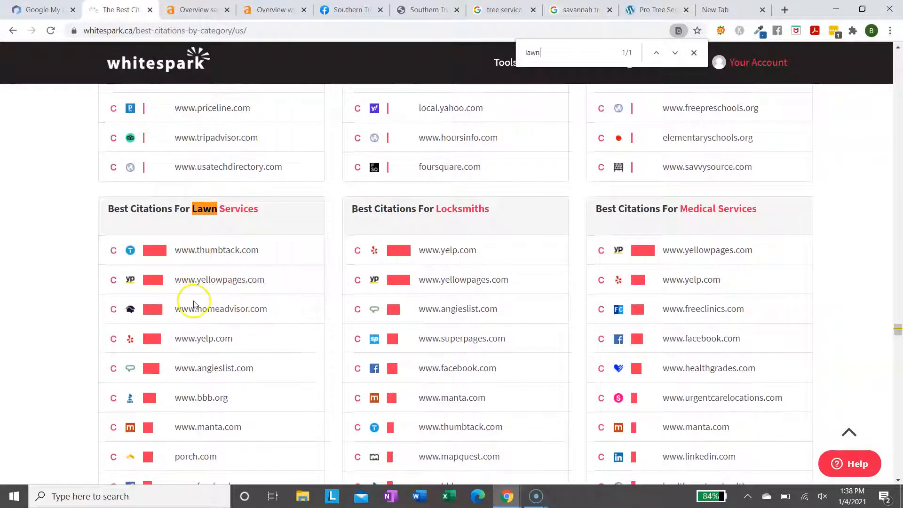
{"action": "scroll", "coordinate": [179, 259], "scroll_direction": "down", "scroll_amount": 1}
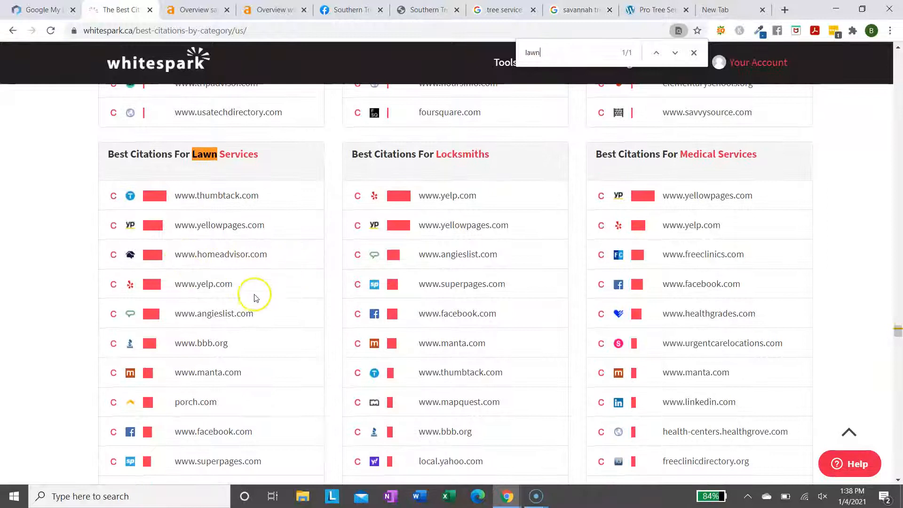
{"action": "scroll", "coordinate": [238, 320], "scroll_direction": "down", "scroll_amount": 1}
{"action": "scroll", "coordinate": [254, 338], "scroll_direction": "down", "scroll_amount": 1}
{"action": "scroll", "coordinate": [262, 354], "scroll_direction": "down", "scroll_amount": 4}
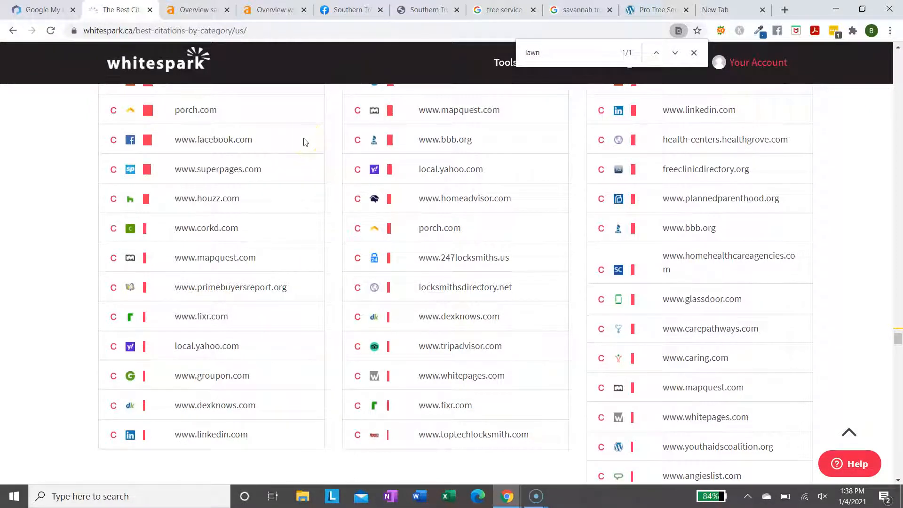
{"action": "left_click", "coordinate": [503, 10]}
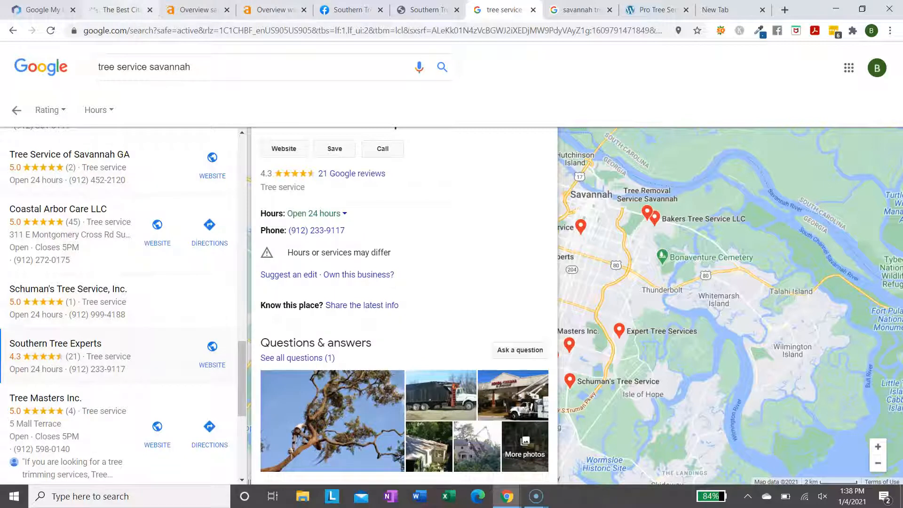
{"action": "left_click", "coordinate": [117, 10]}
{"action": "scroll", "coordinate": [318, 141], "scroll_direction": "up", "scroll_amount": 3}
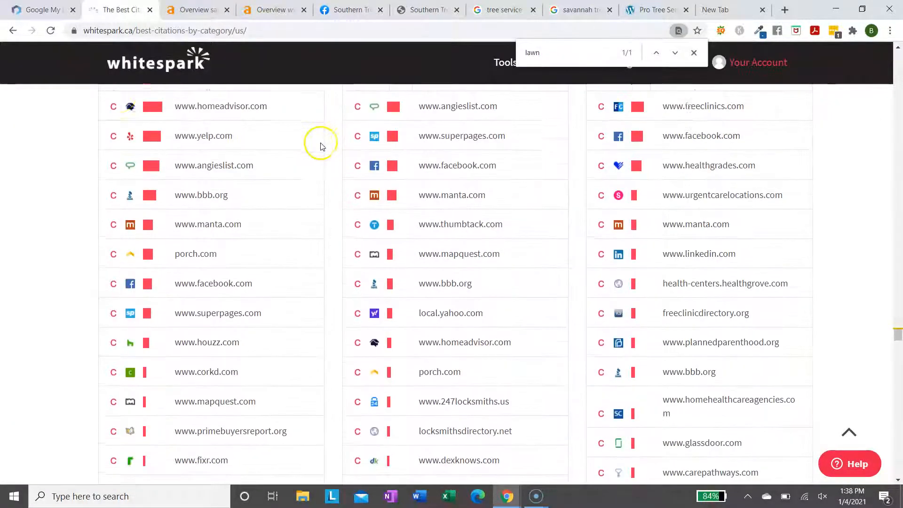
{"action": "scroll", "coordinate": [301, 181], "scroll_direction": "up", "scroll_amount": 2}
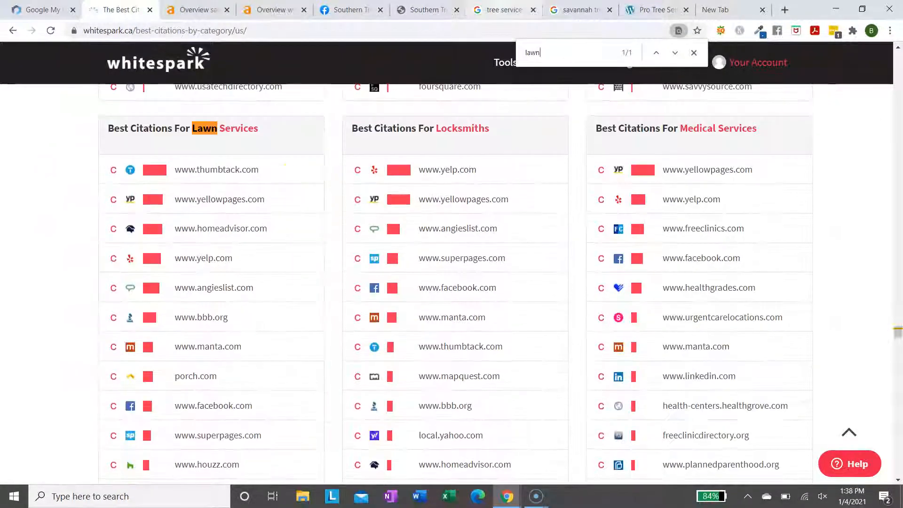
Step: Revisit the Google tree service listings, and close the "savannah tree service" search, the Pro Tree Service site and the empty new tab
{"action": "left_click", "coordinate": [503, 9]}
{"action": "scroll", "coordinate": [103, 170], "scroll_direction": "up", "scroll_amount": 10}
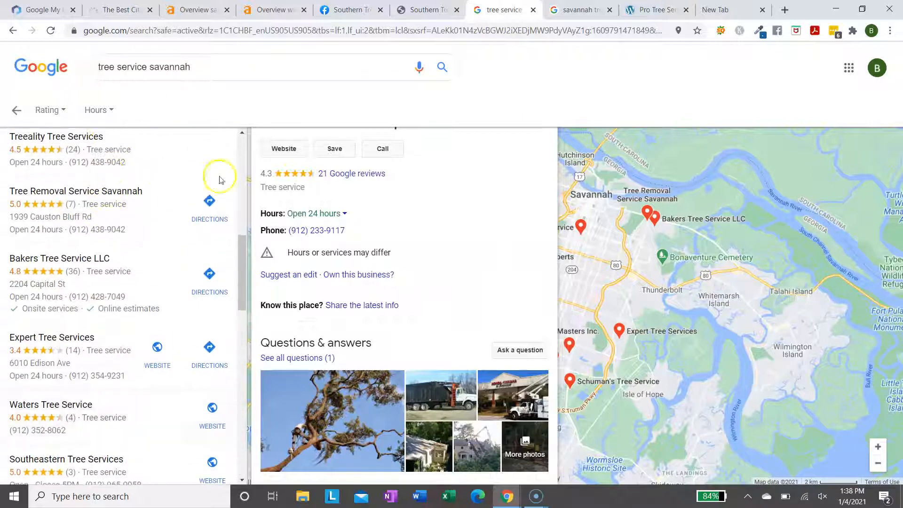
{"action": "left_click", "coordinate": [617, 11]}
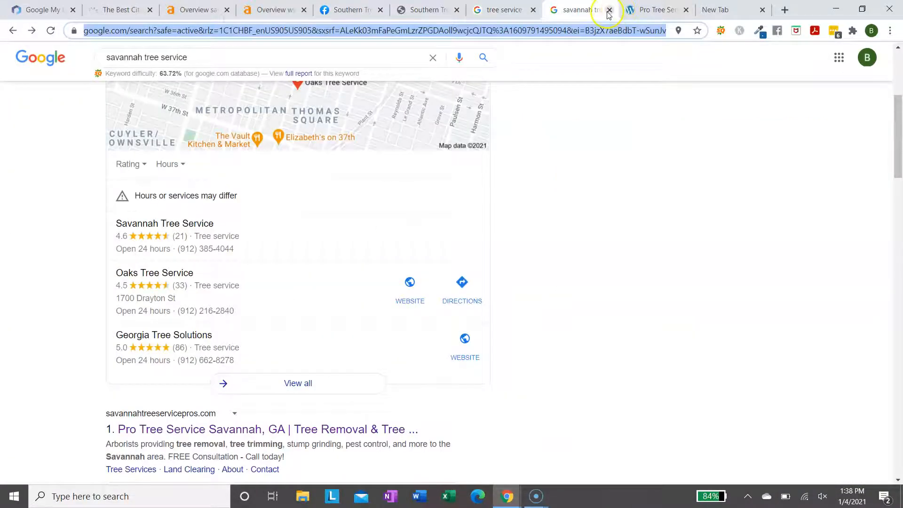
{"action": "left_click", "coordinate": [609, 10]}
{"action": "left_click", "coordinate": [609, 10]}
{"action": "left_click", "coordinate": [609, 10]}
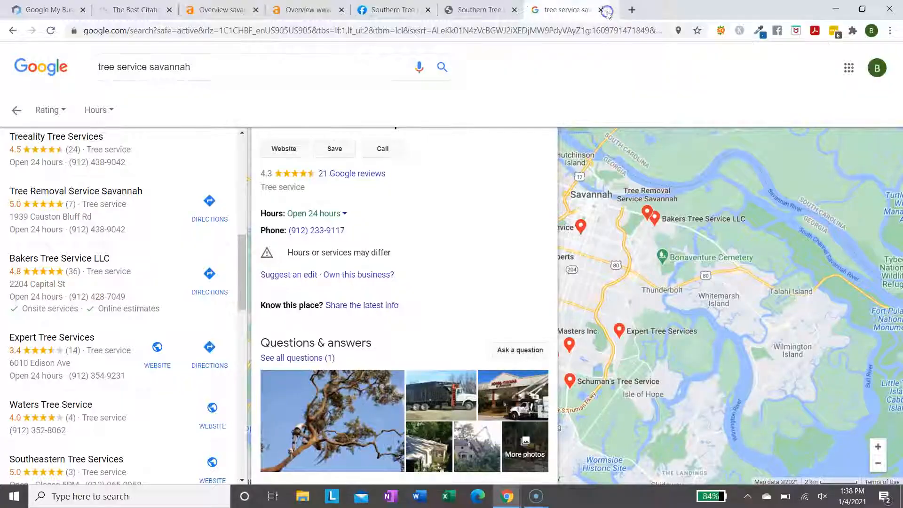
Step: Look over the Southern Tree Experts website's About Us page and the business details on its Facebook page
{"action": "left_click", "coordinate": [491, 10]}
{"action": "scroll", "coordinate": [463, 390], "scroll_direction": "down", "scroll_amount": 18}
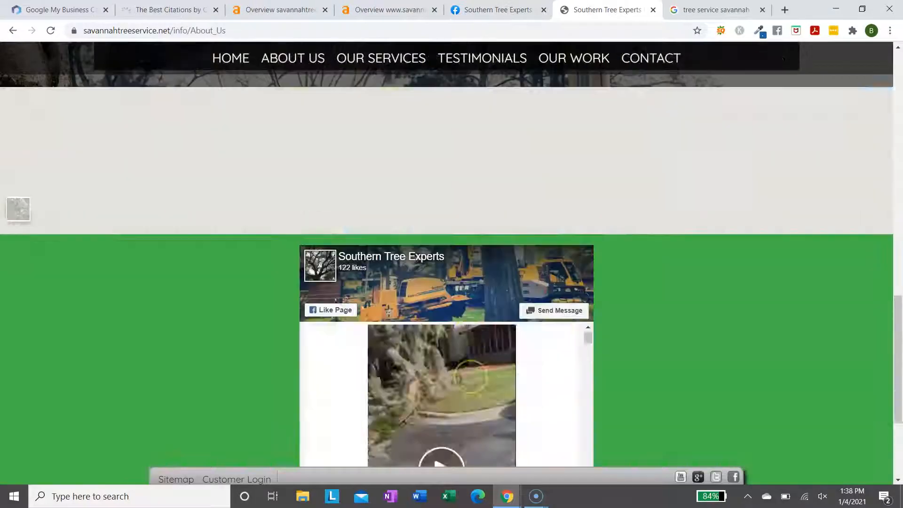
{"action": "scroll", "coordinate": [471, 376], "scroll_direction": "up", "scroll_amount": 12}
{"action": "scroll", "coordinate": [603, 220], "scroll_direction": "up", "scroll_amount": 15}
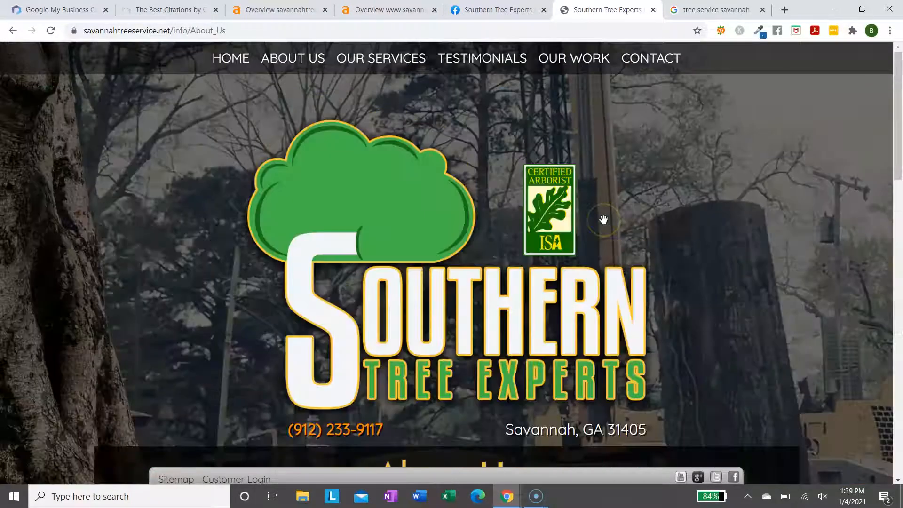
{"action": "left_click", "coordinate": [491, 10]}
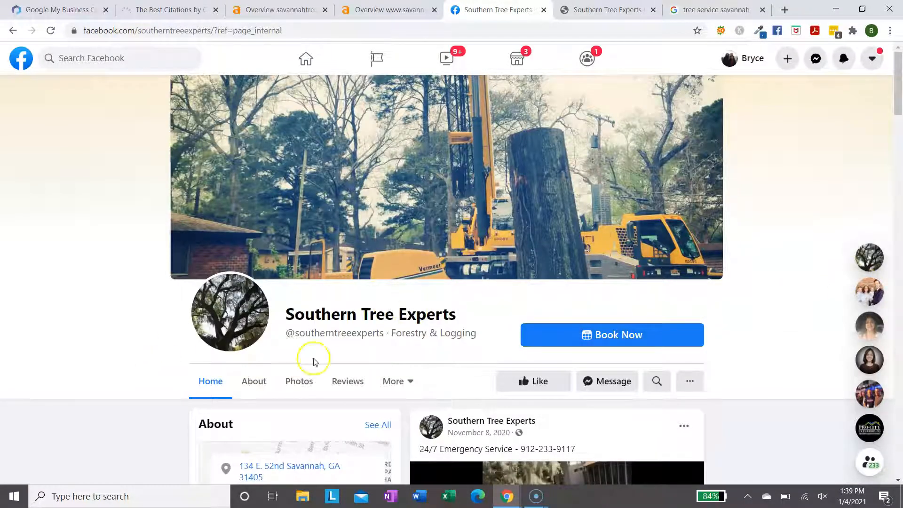
{"action": "scroll", "coordinate": [373, 343], "scroll_direction": "down", "scroll_amount": 8}
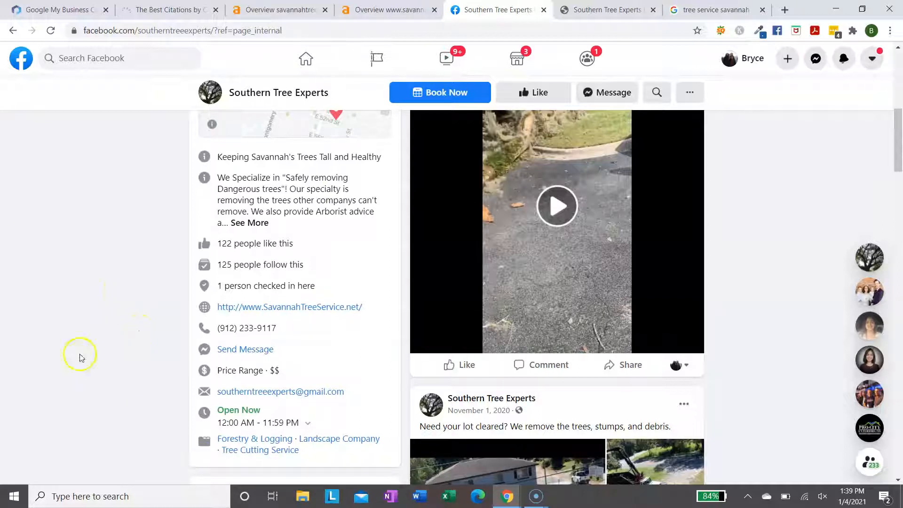
Step: Return to the Southern Tree Experts website and check its About Us page down to the footer contact details
{"action": "key", "text": "ctrl+Tab"}
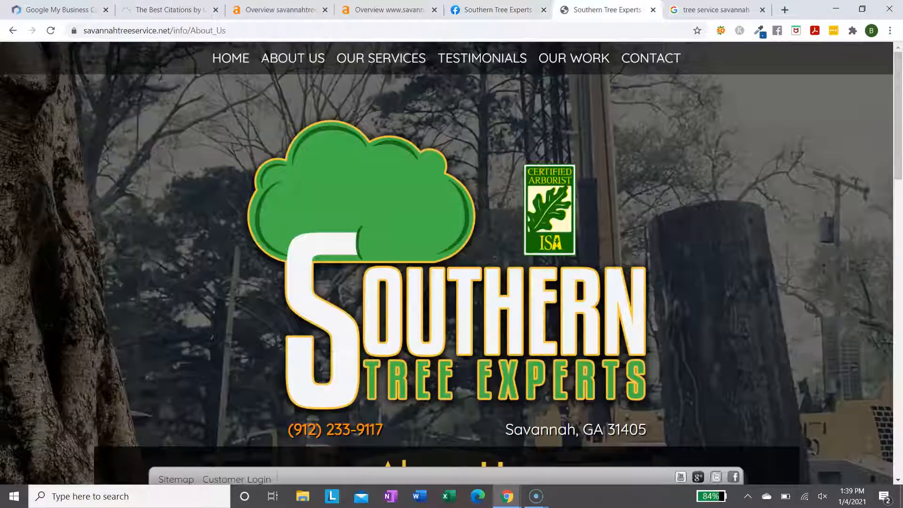
{"action": "scroll", "coordinate": [450, 215], "scroll_direction": "down", "scroll_amount": 5}
{"action": "scroll", "coordinate": [454, 311], "scroll_direction": "down", "scroll_amount": 5}
{"action": "scroll", "coordinate": [452, 296], "scroll_direction": "down", "scroll_amount": 5}
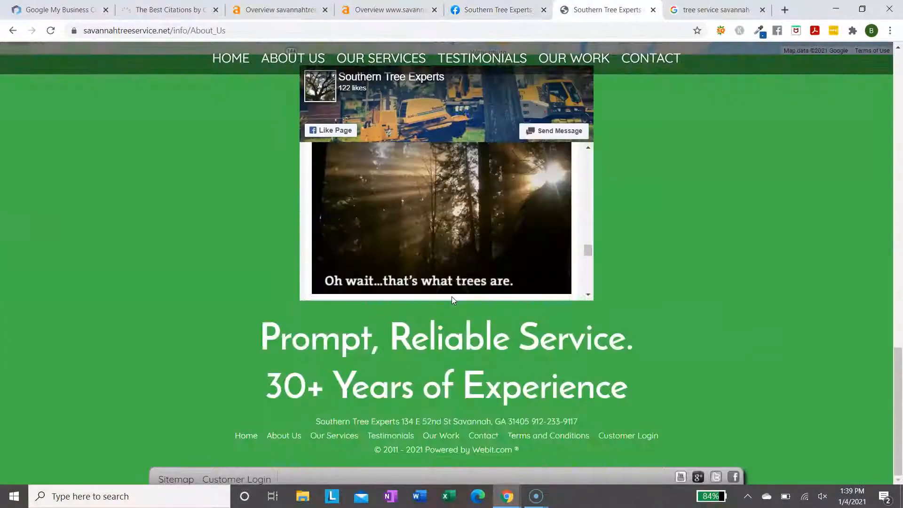
{"action": "scroll", "coordinate": [78, 215], "scroll_direction": "up", "scroll_amount": 15}
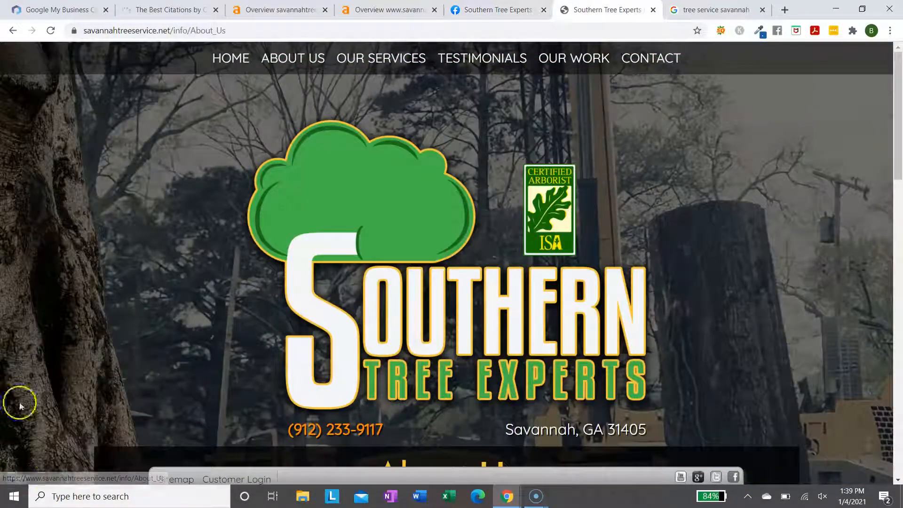